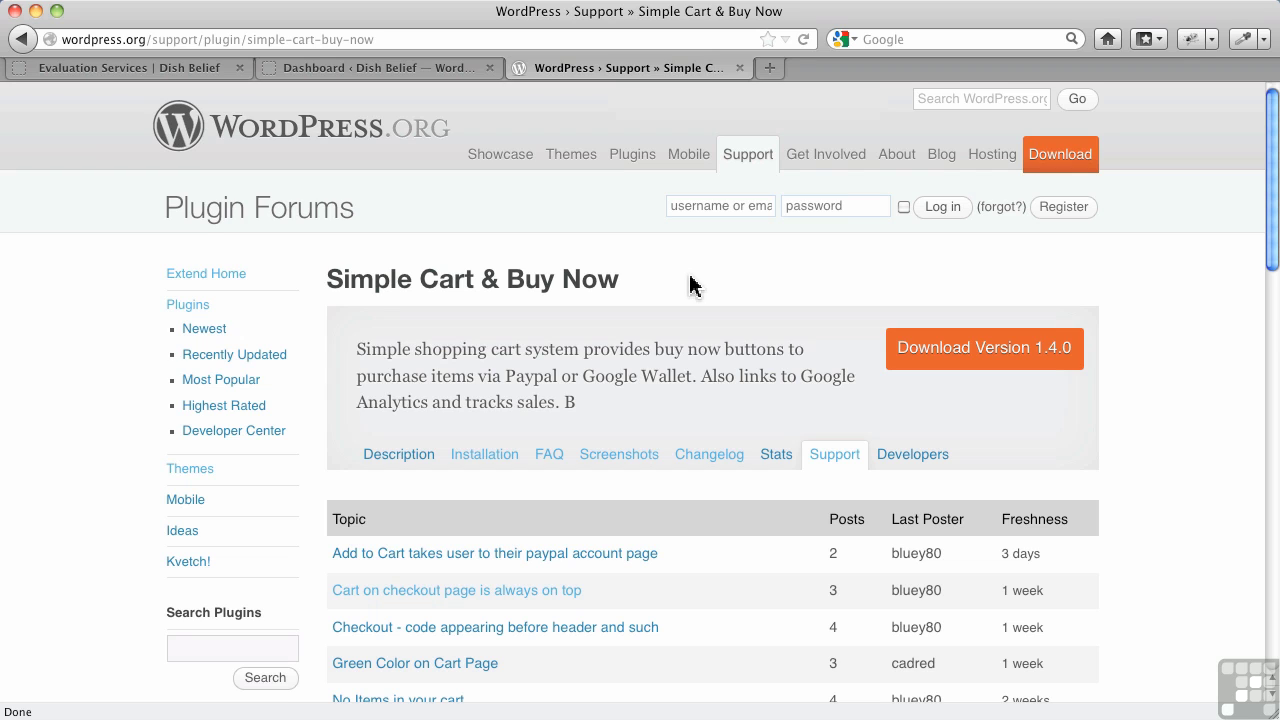
Step: Switch to the site's WordPress dashboard and search for new plugins matching "simple cart"
left_click(287, 76)
mouse_move(125, 425)
left_click(197, 441)
left_click(233, 305)
type("simp")
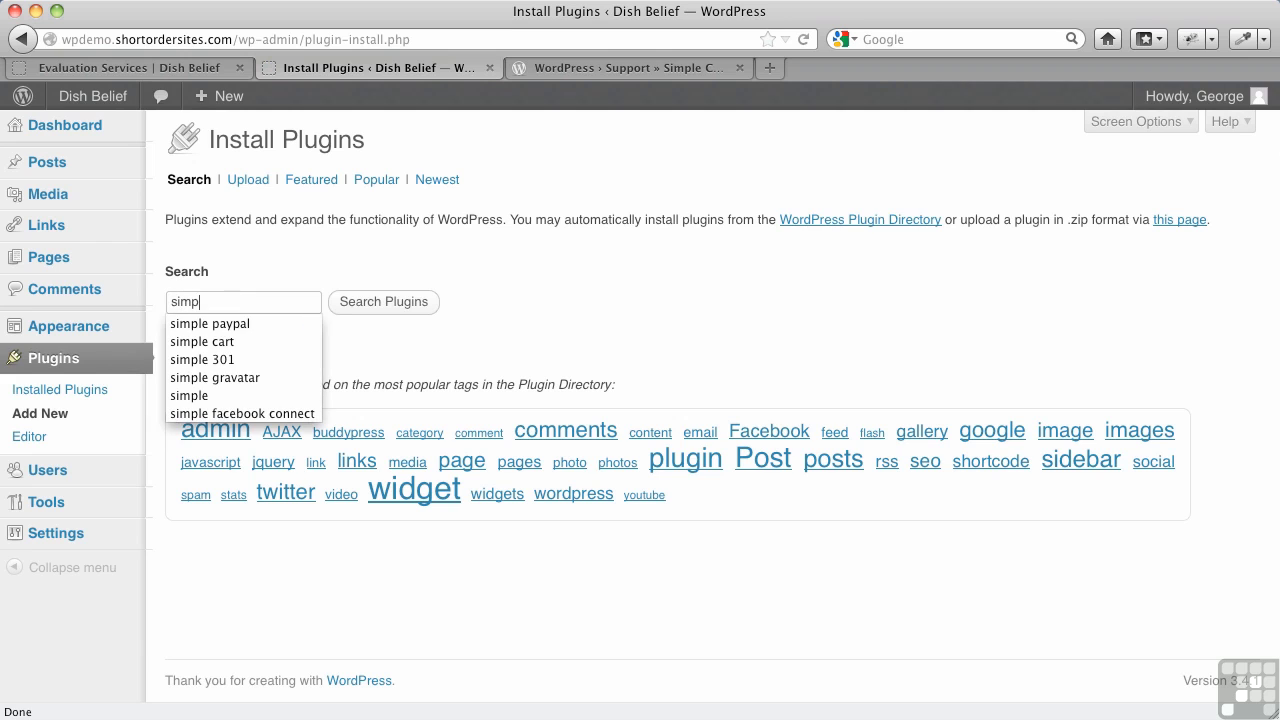
left_click(228, 342)
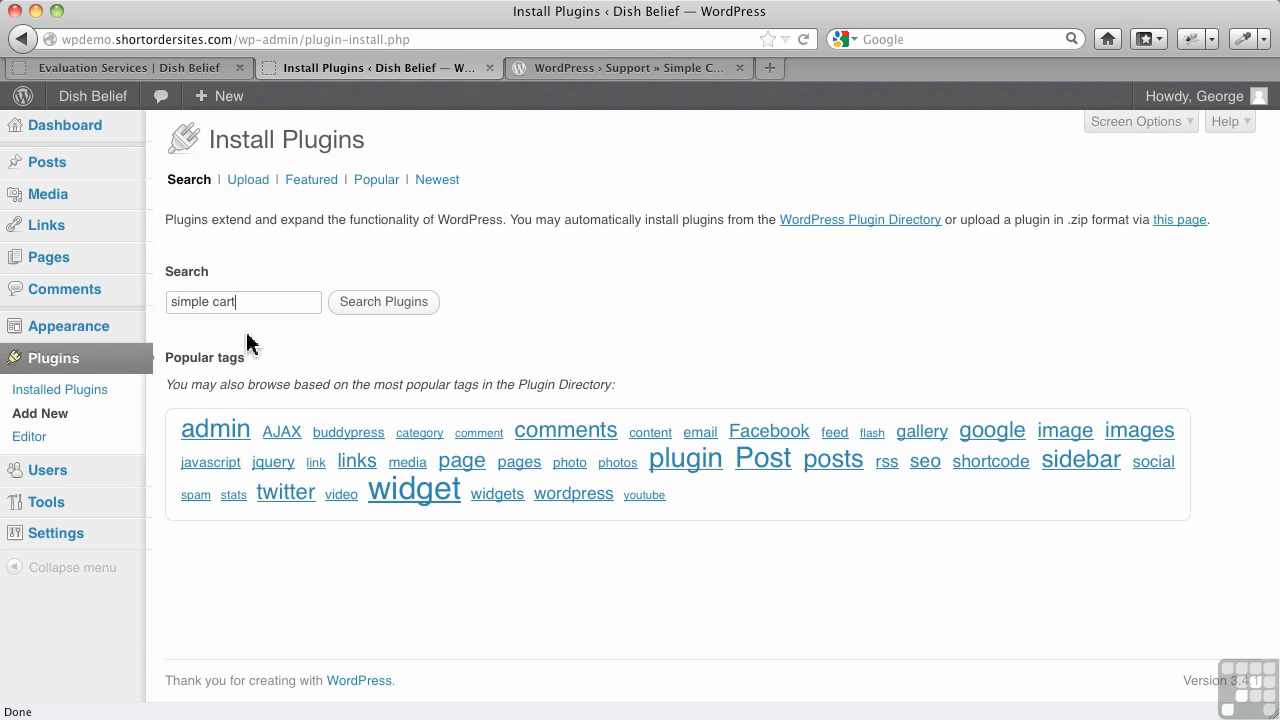
left_click(398, 316)
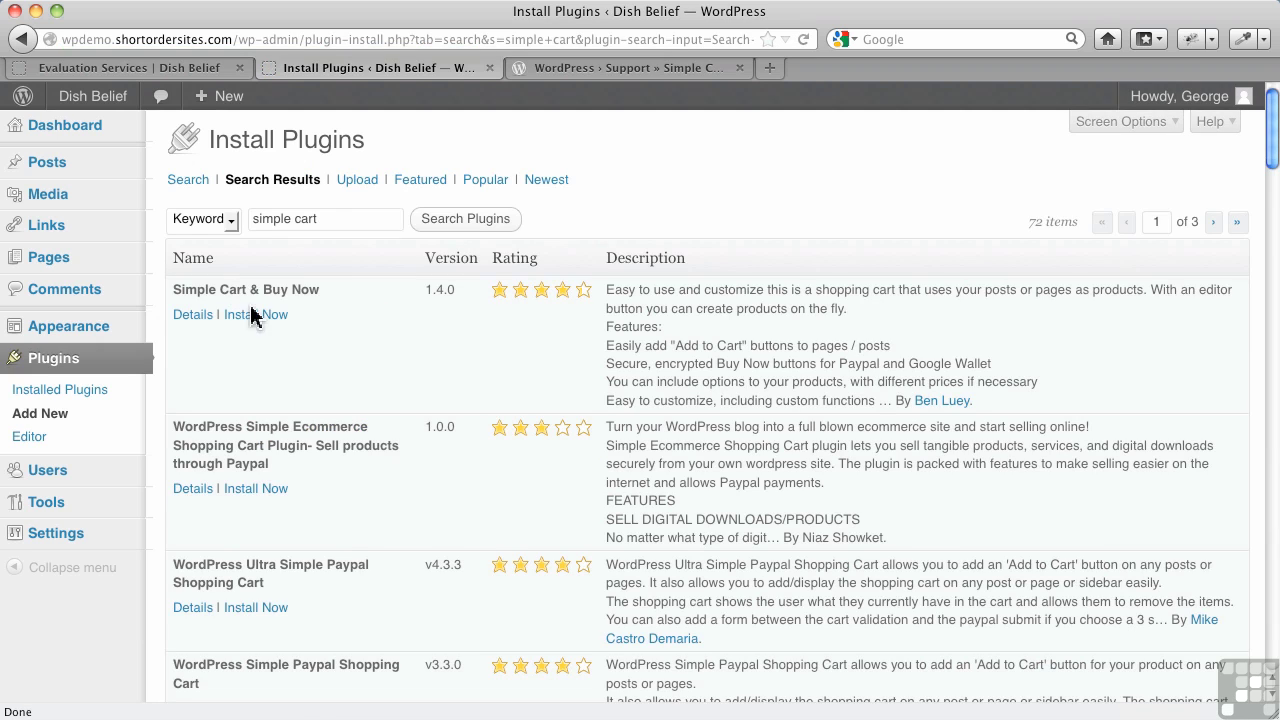
Step: Install the Simple Cart & Buy Now plugin from the search results and activate it
left_click(255, 316)
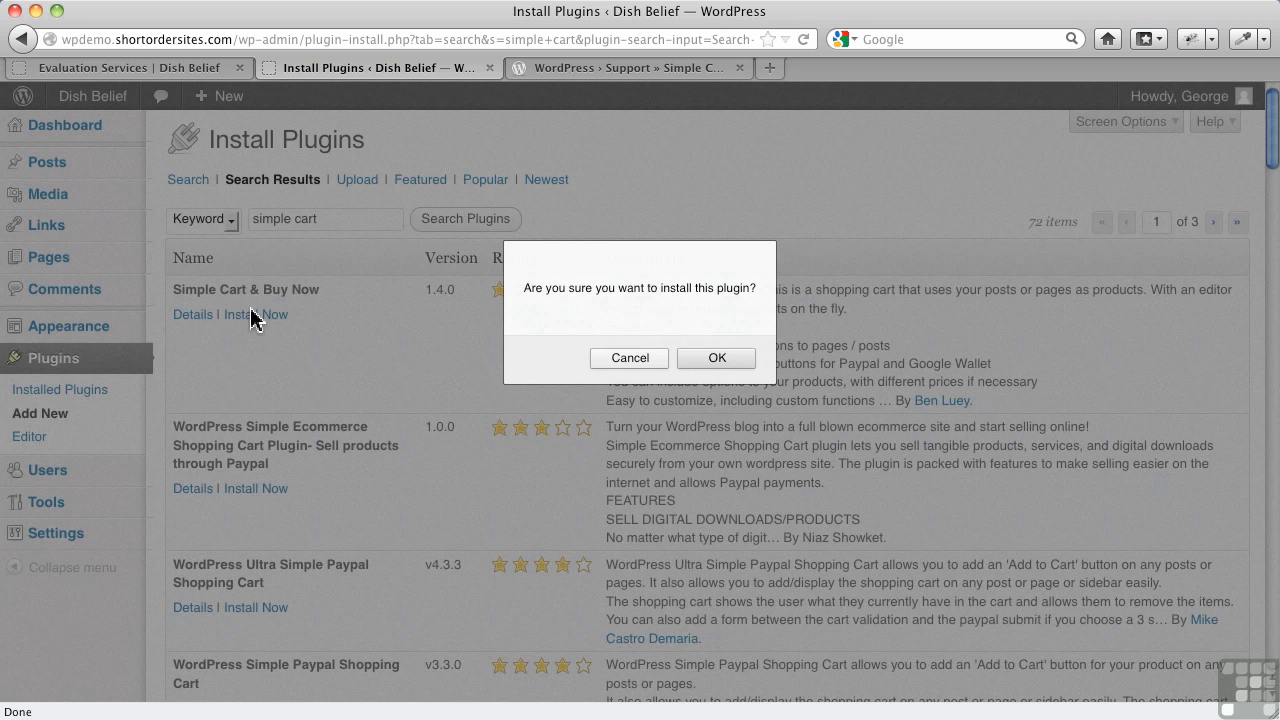
left_click(722, 360)
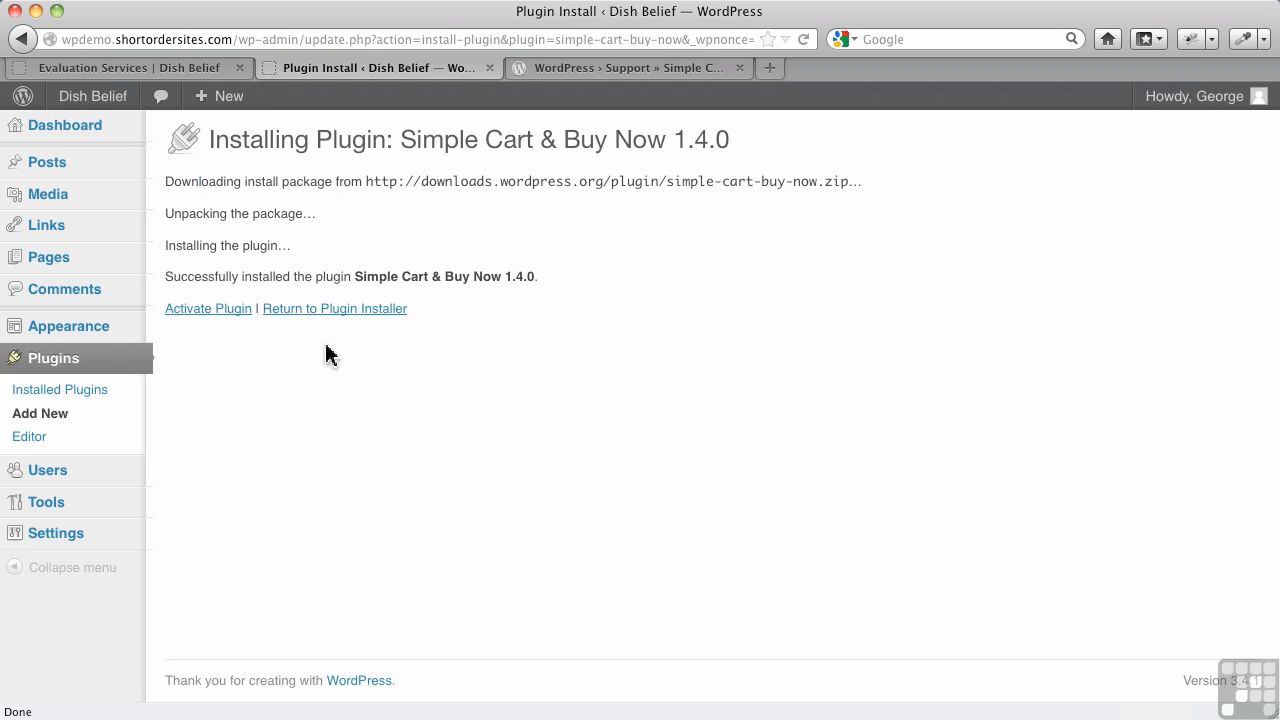
left_click(222, 315)
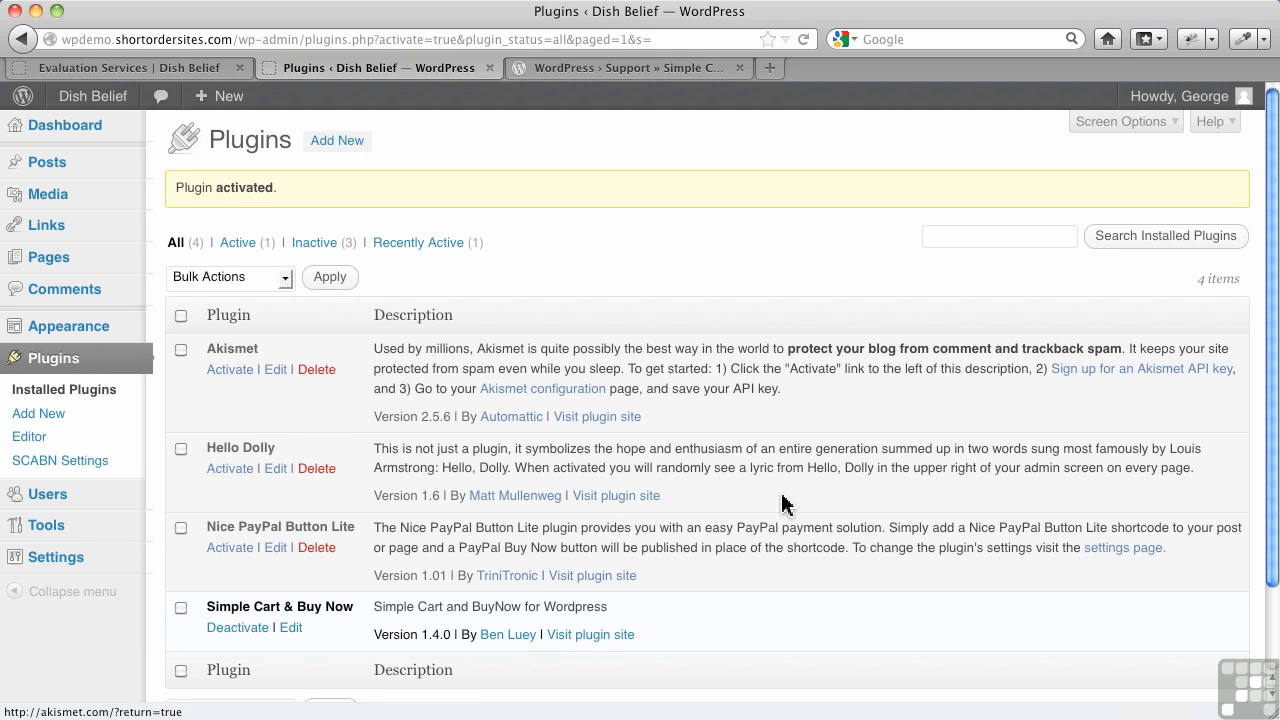
Step: Review the installed plugins and open the SCABN Settings page of Simple Cart & Buy Now
scroll(781, 574, "down", 2)
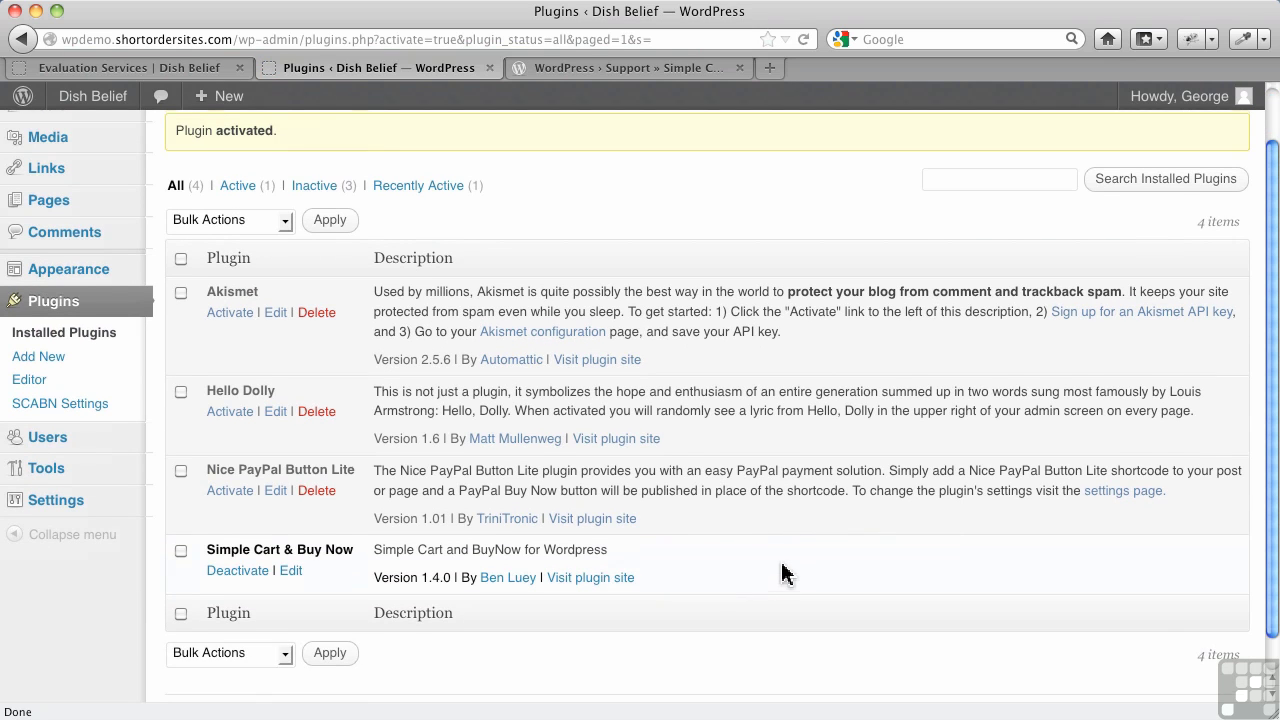
scroll(783, 571, "down", 1)
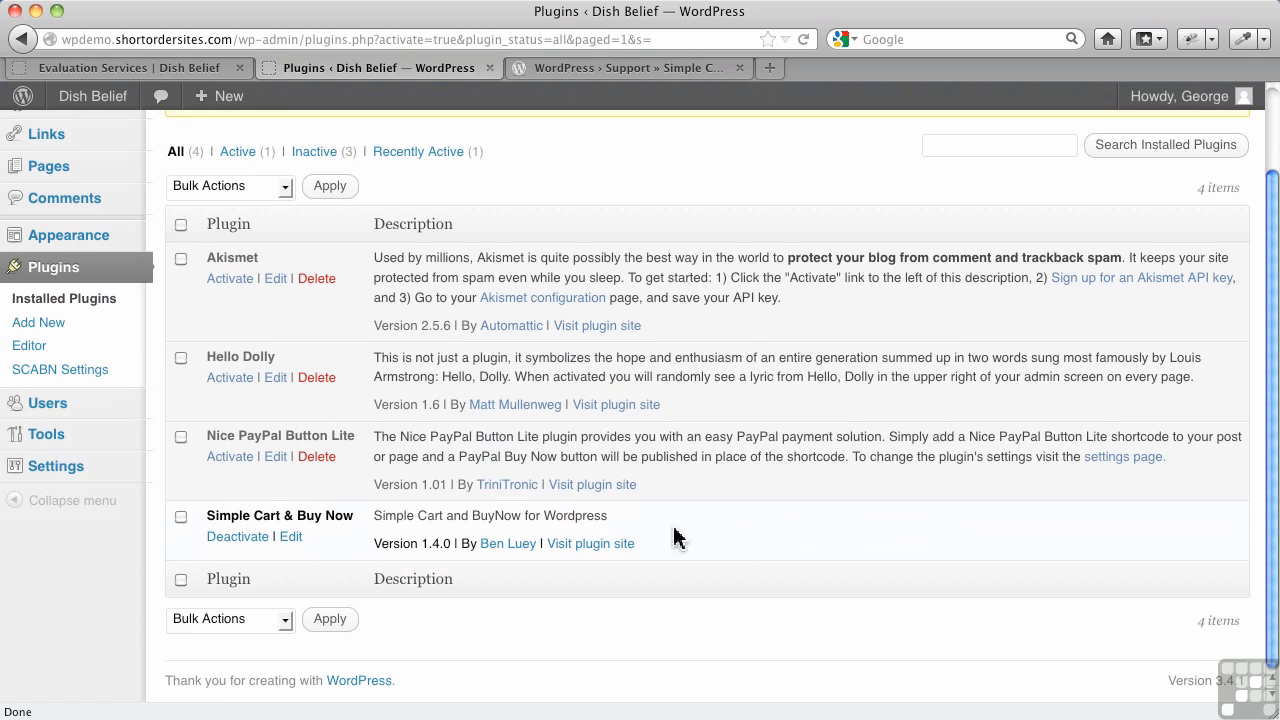
mouse_move(120, 480)
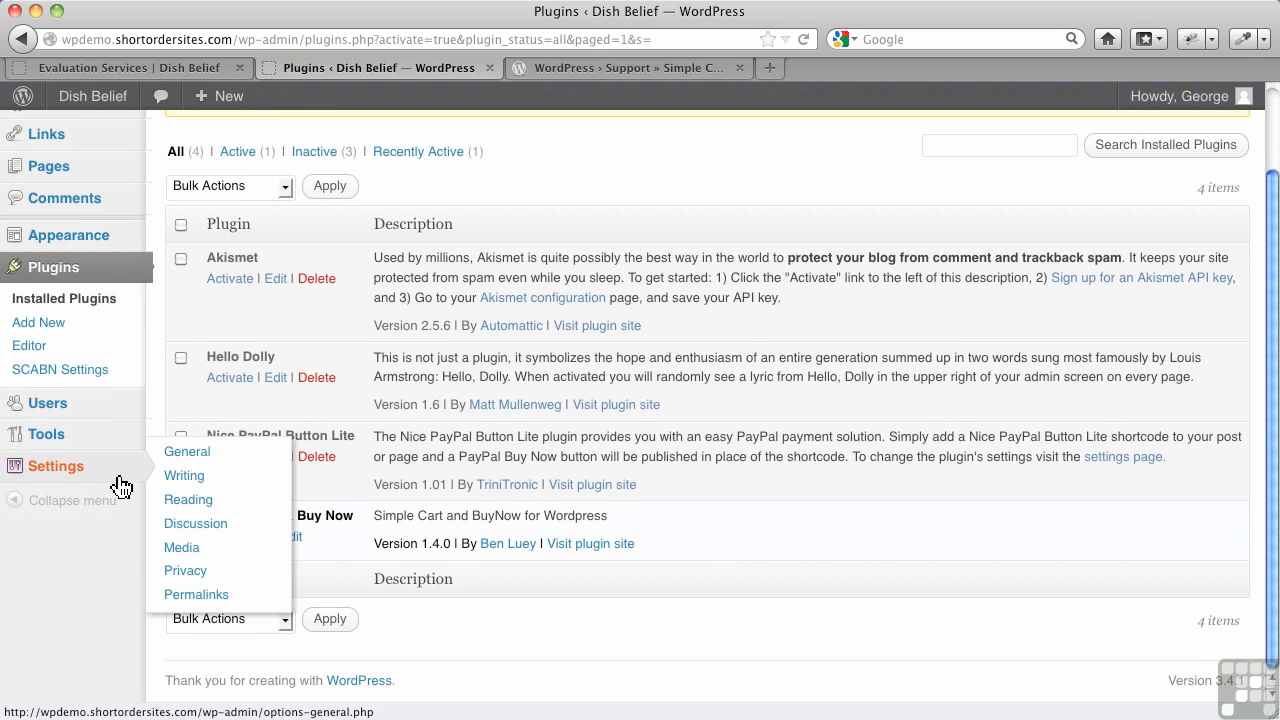
left_click(97, 378)
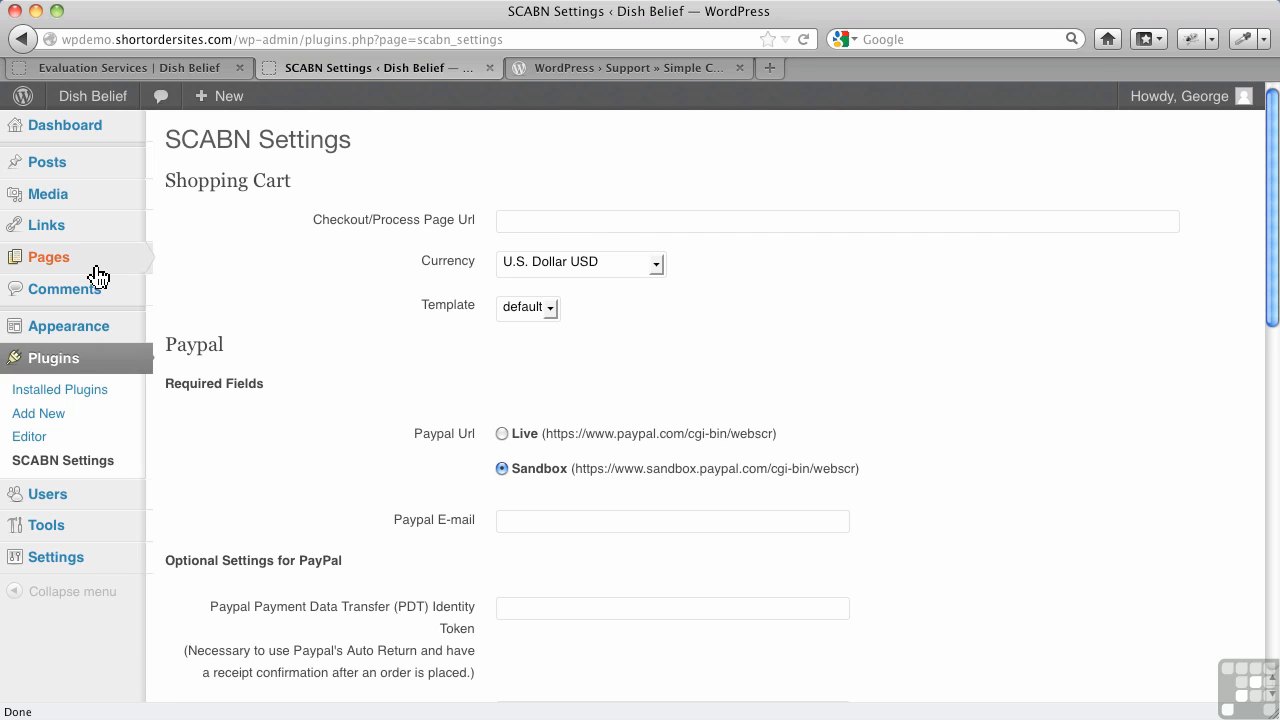
Step: Create a new page on the site with the title "Checkout"
mouse_move(99, 277)
left_click(183, 292)
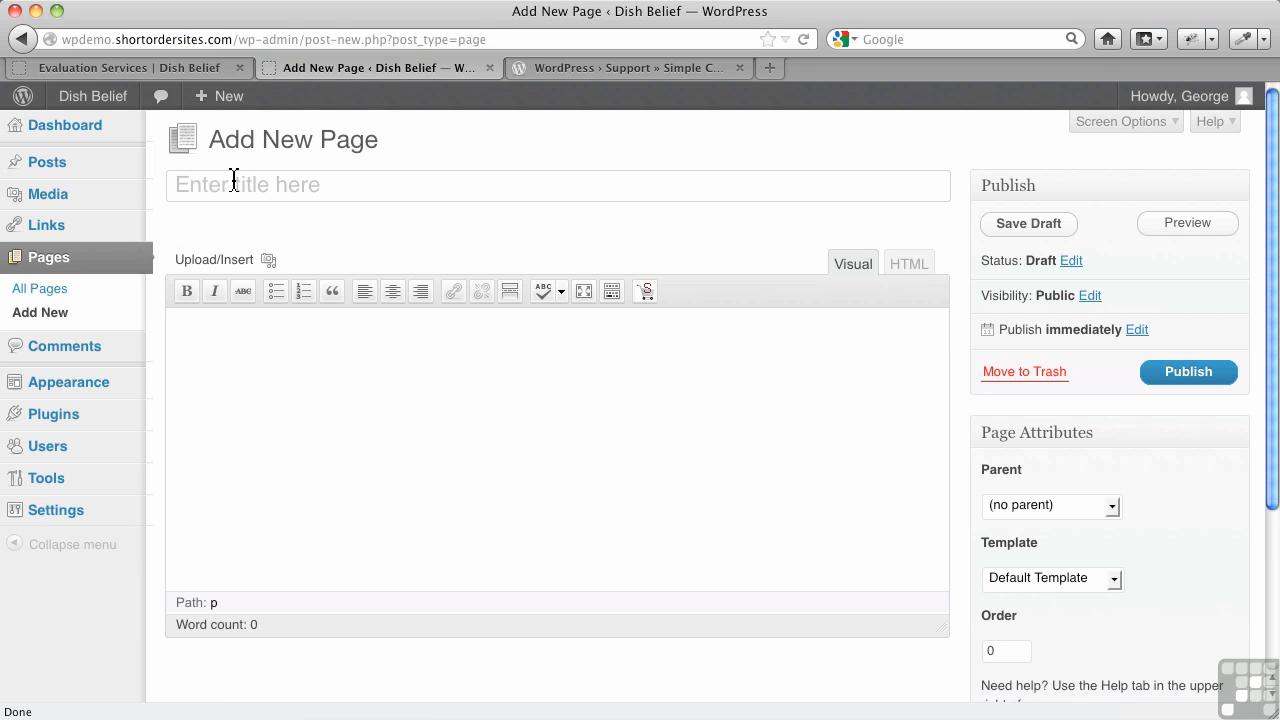
type("Checkout")
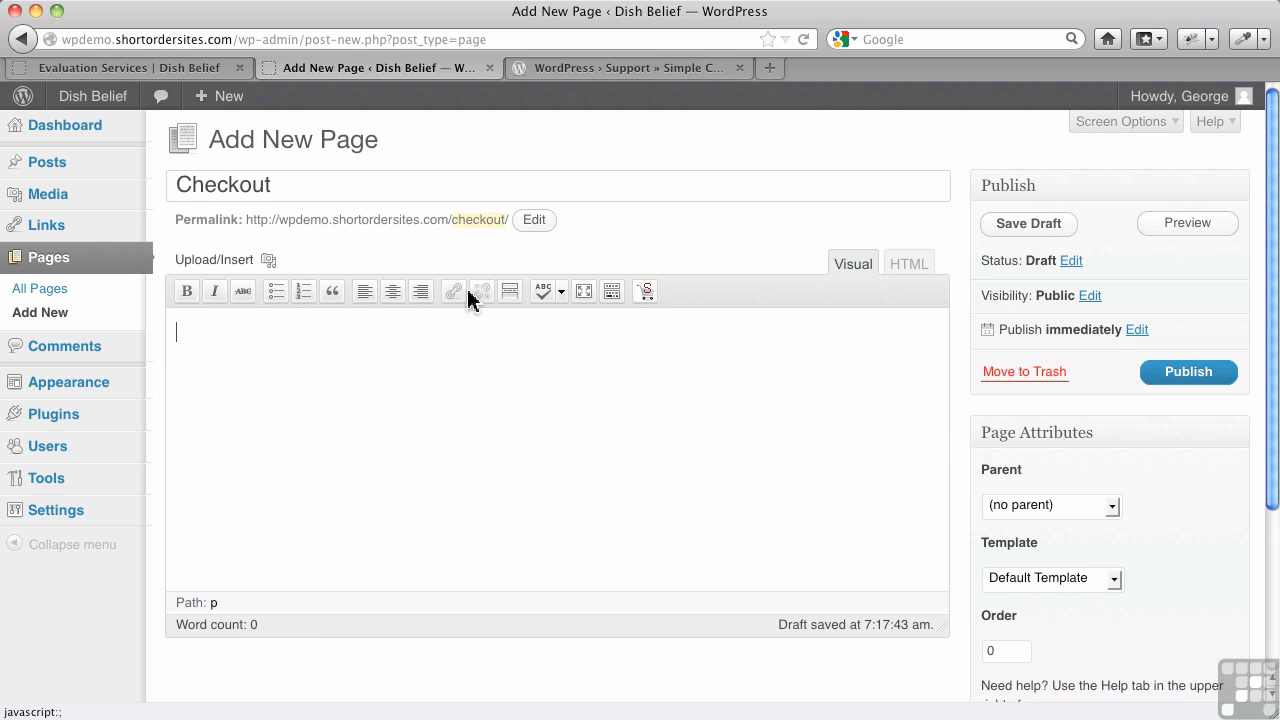
Step: Insert the Simple Cart & Buy Now shortcode that makes this the Checkout Page into the page body and publish the page
left_click(640, 294)
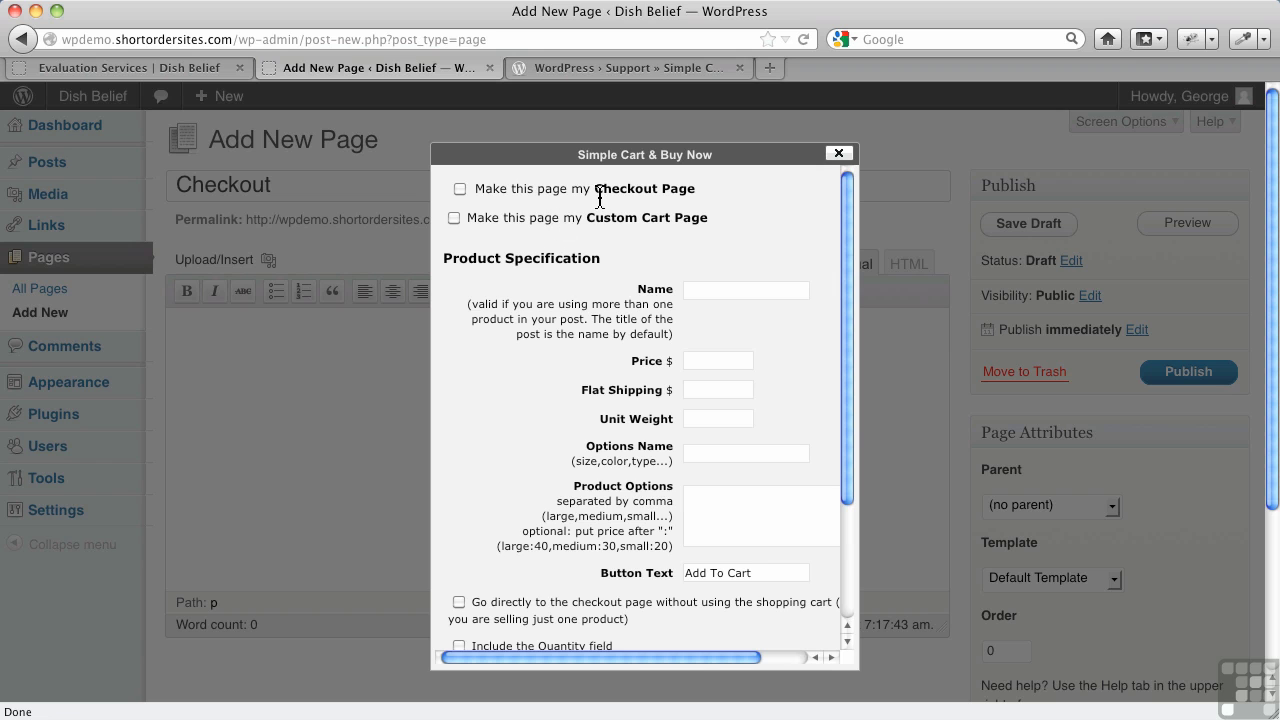
left_click(460, 190)
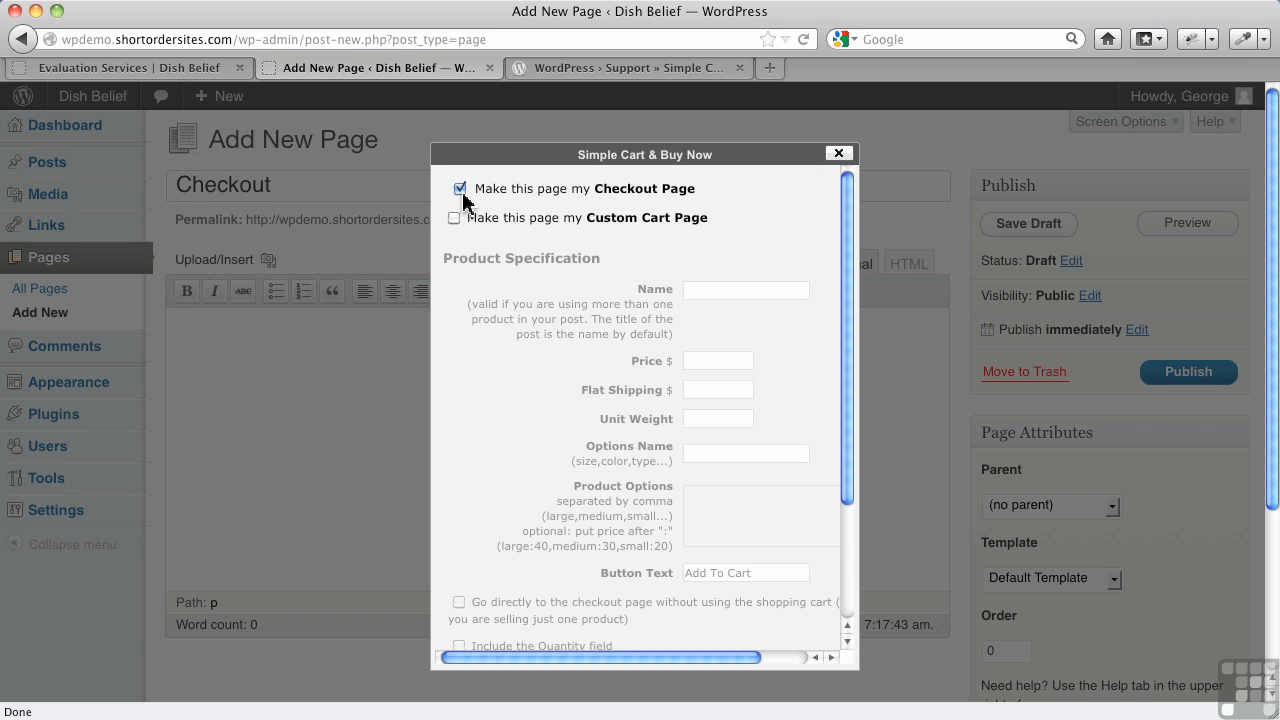
scroll(700, 380, "down", 3)
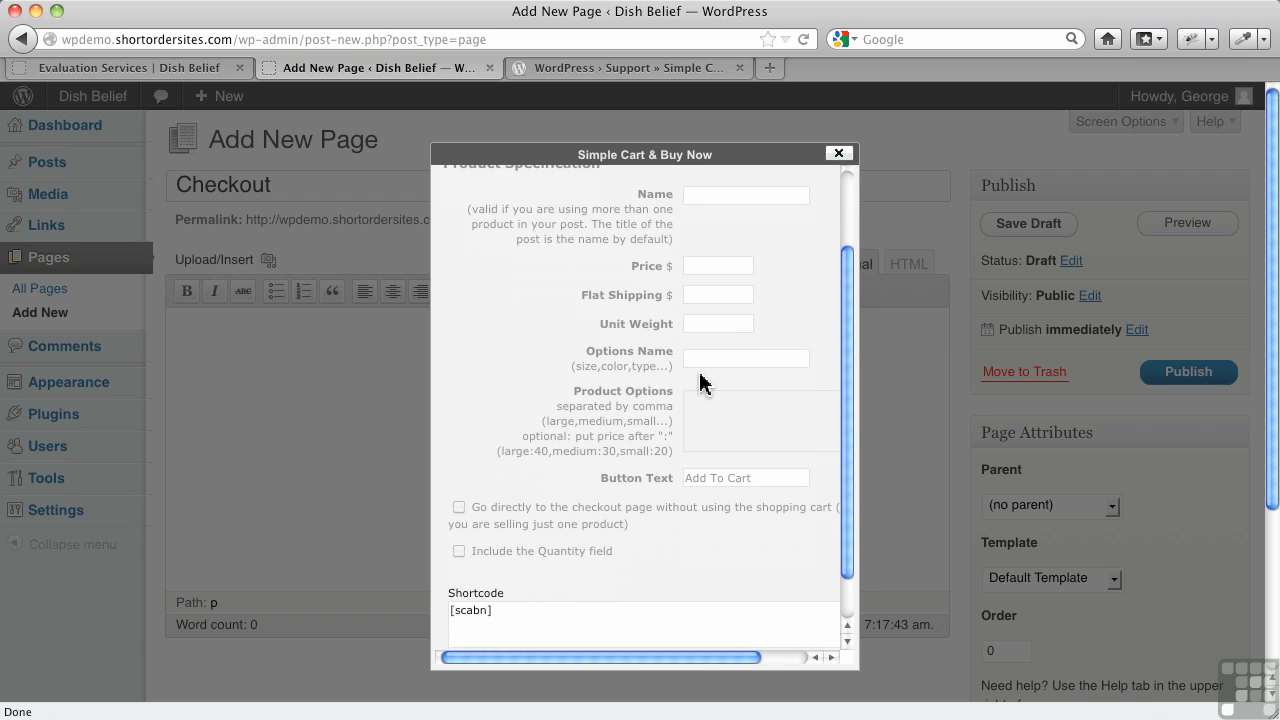
scroll(543, 520, "down", 2)
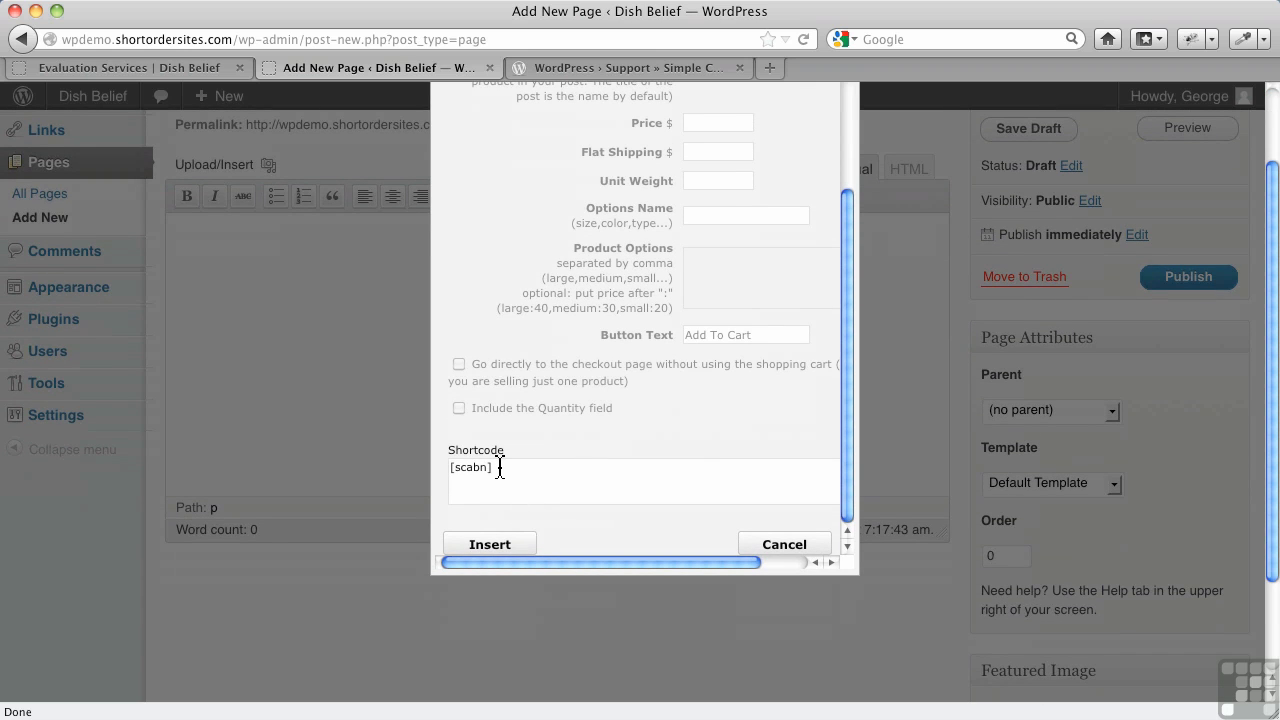
left_click(514, 550)
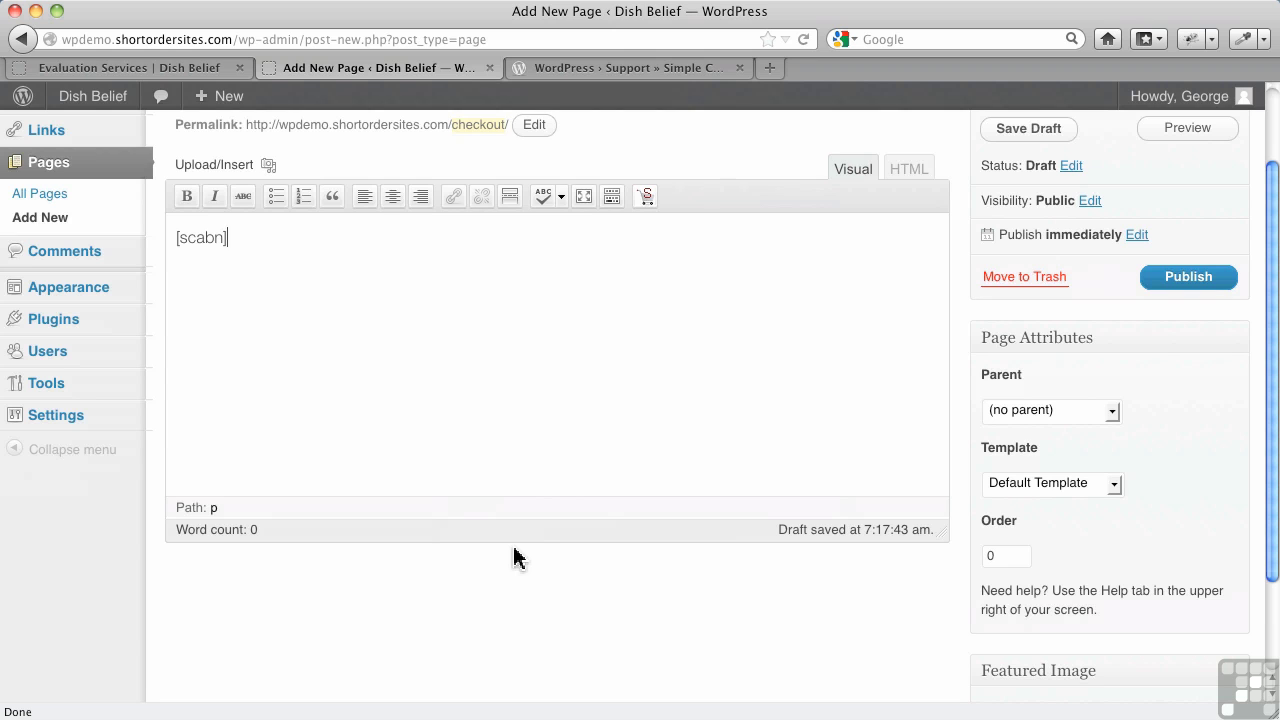
scroll(714, 369, "up", 3)
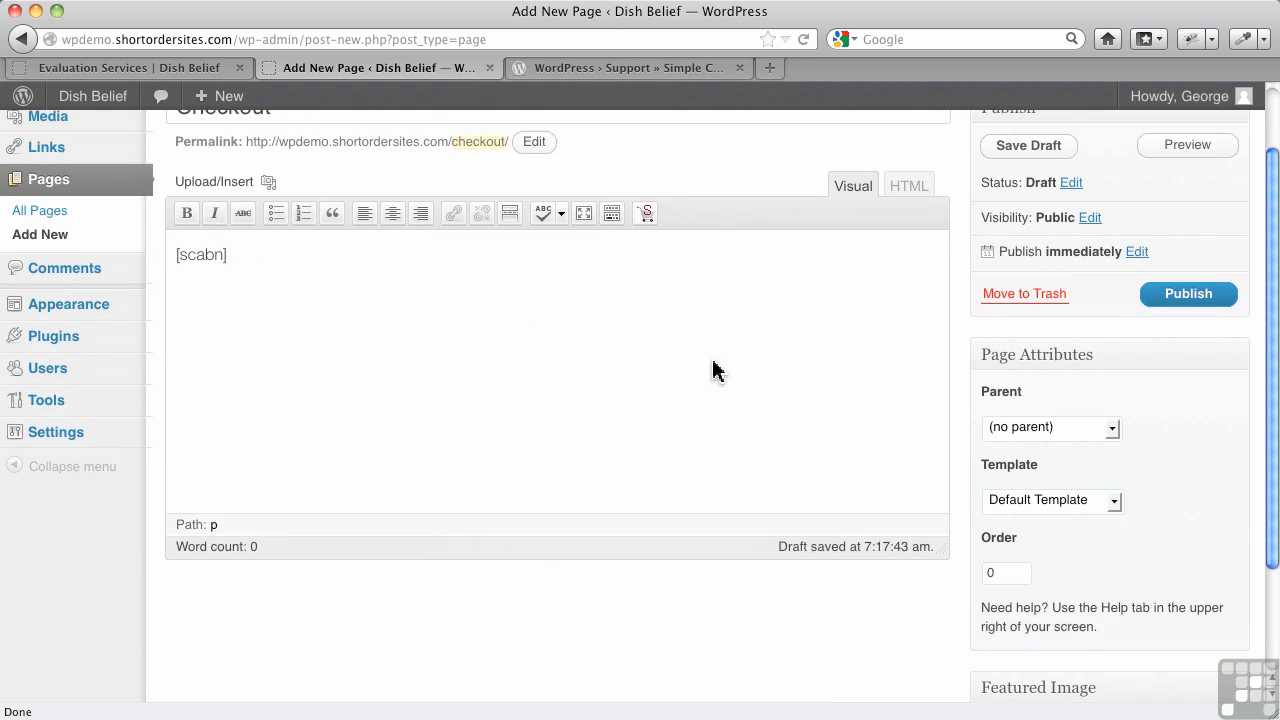
left_click(1188, 380)
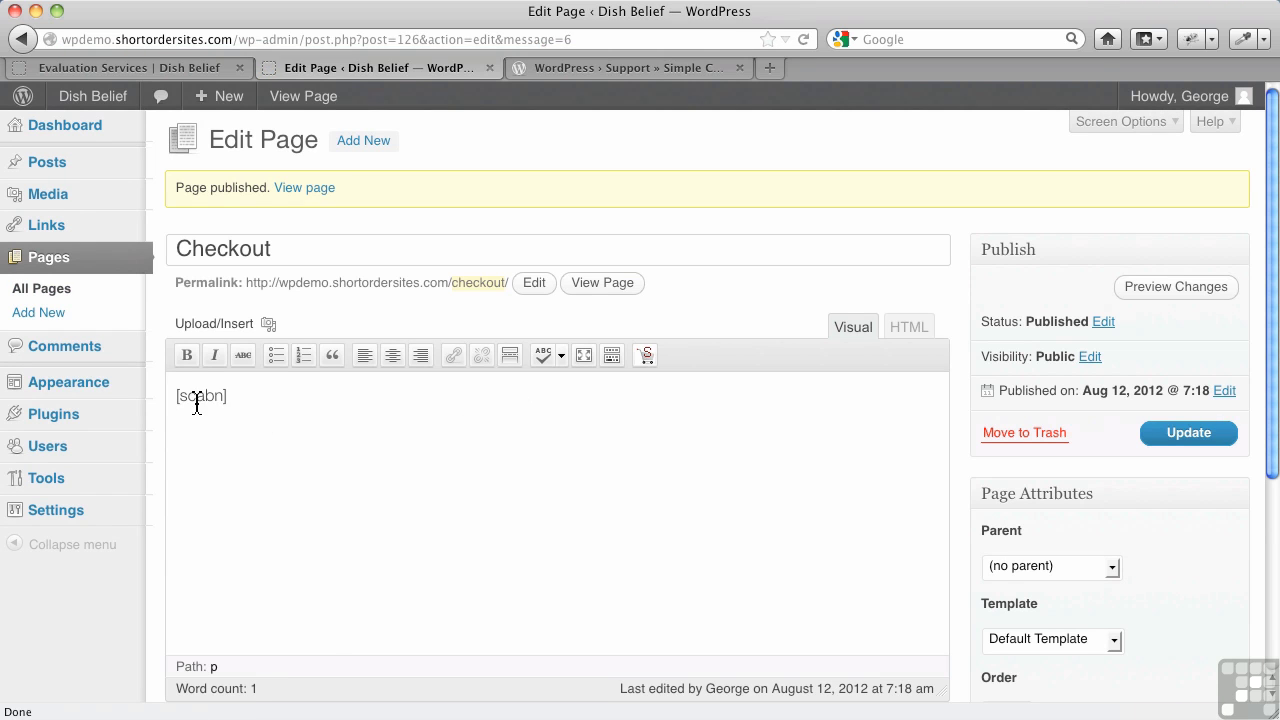
mouse_move(128, 398)
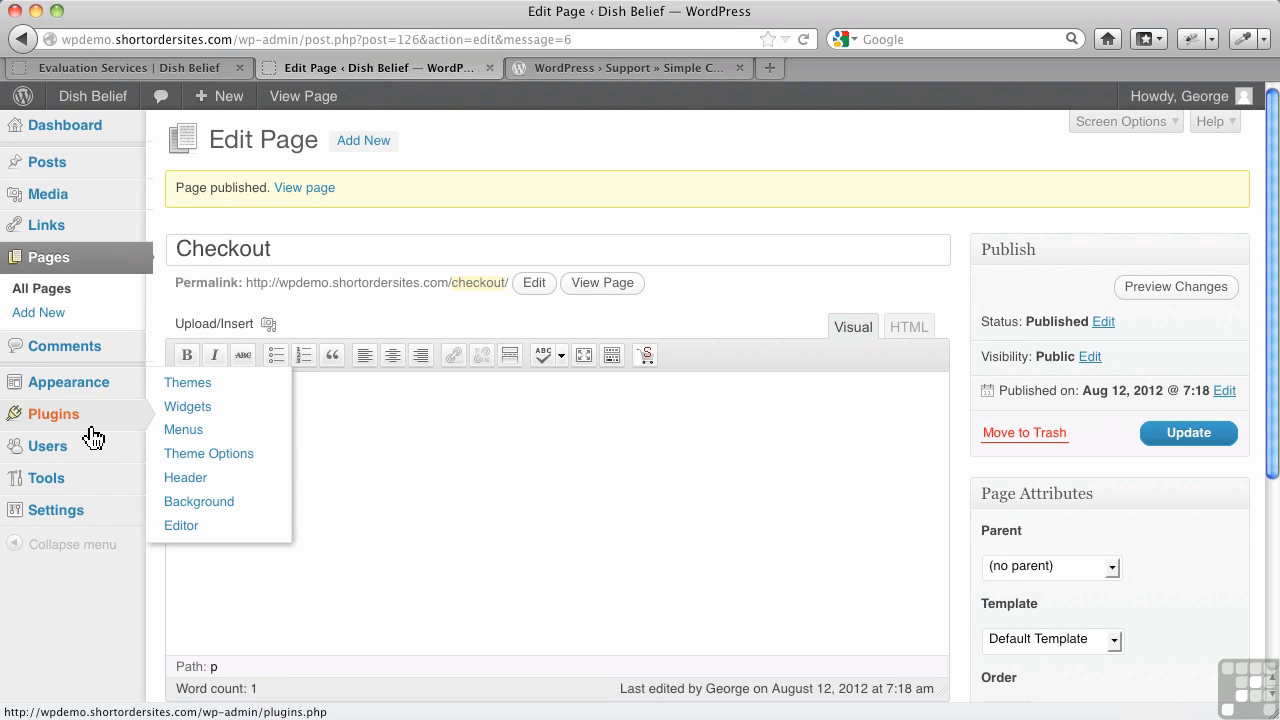
mouse_move(90, 432)
left_click(221, 498)
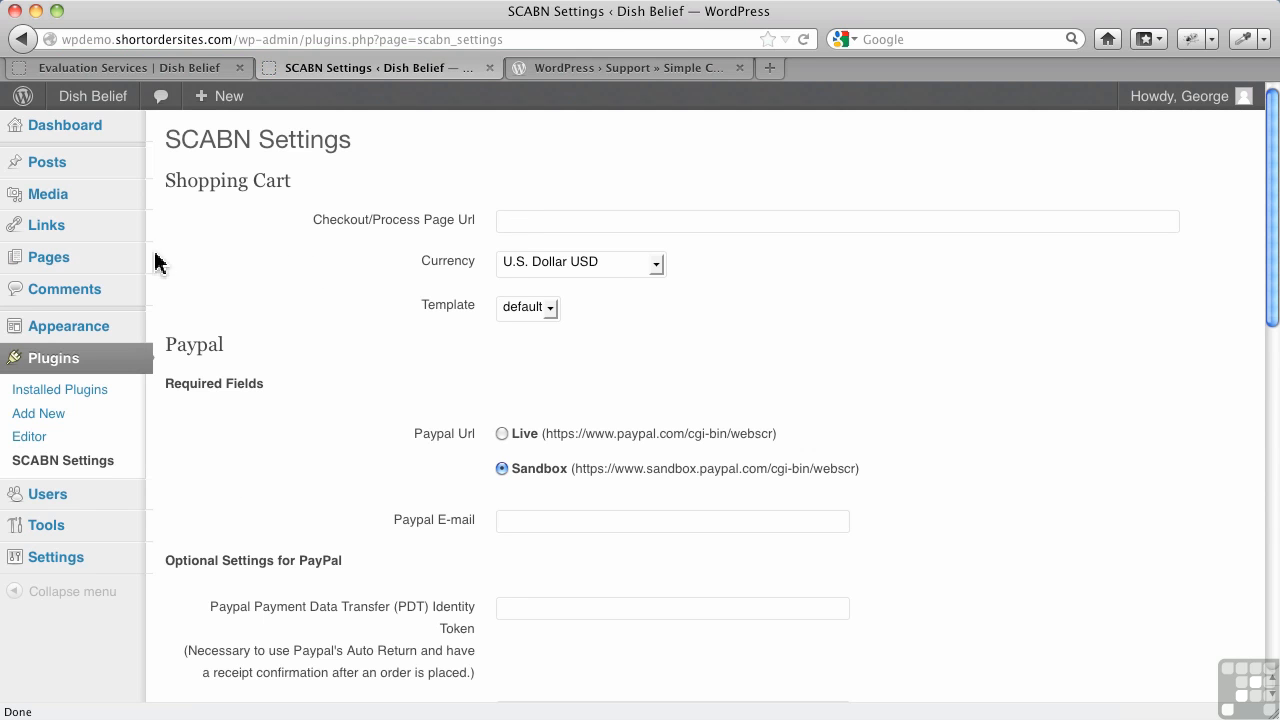
Step: Open the Checkout page for editing from the list of all pages and copy its full permalink
mouse_move(114, 268)
left_click(185, 258)
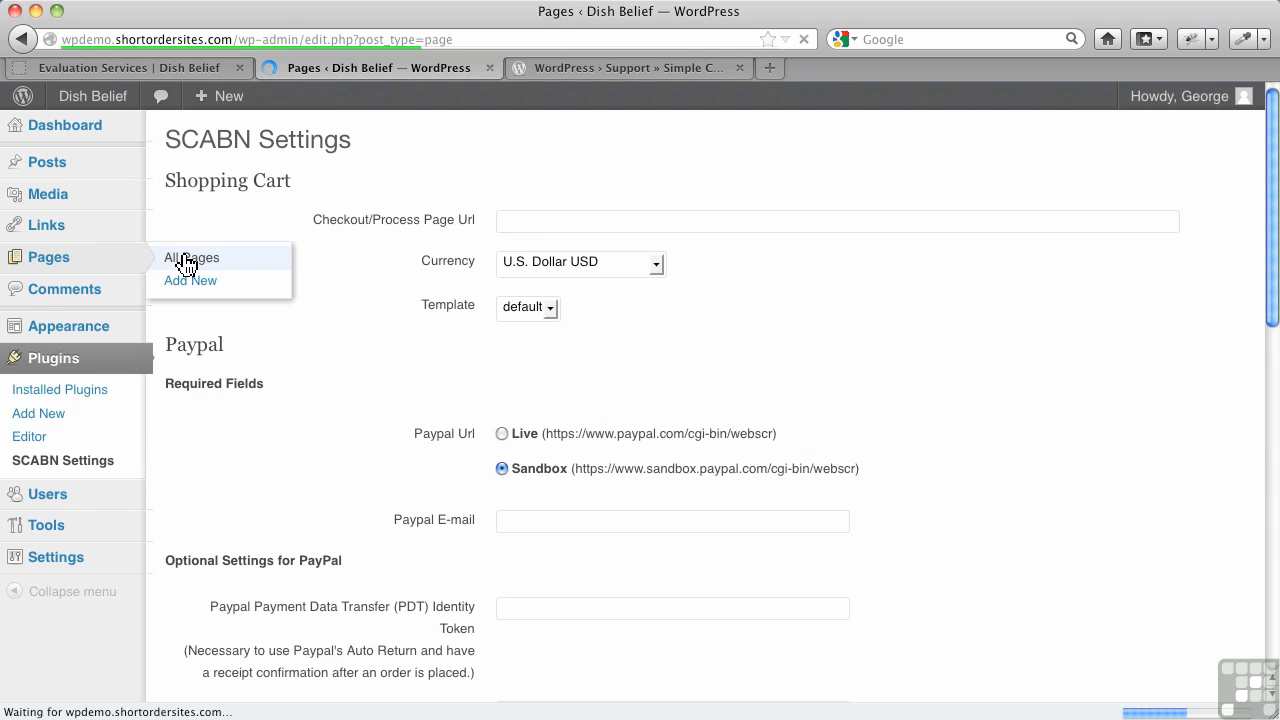
left_click(251, 296)
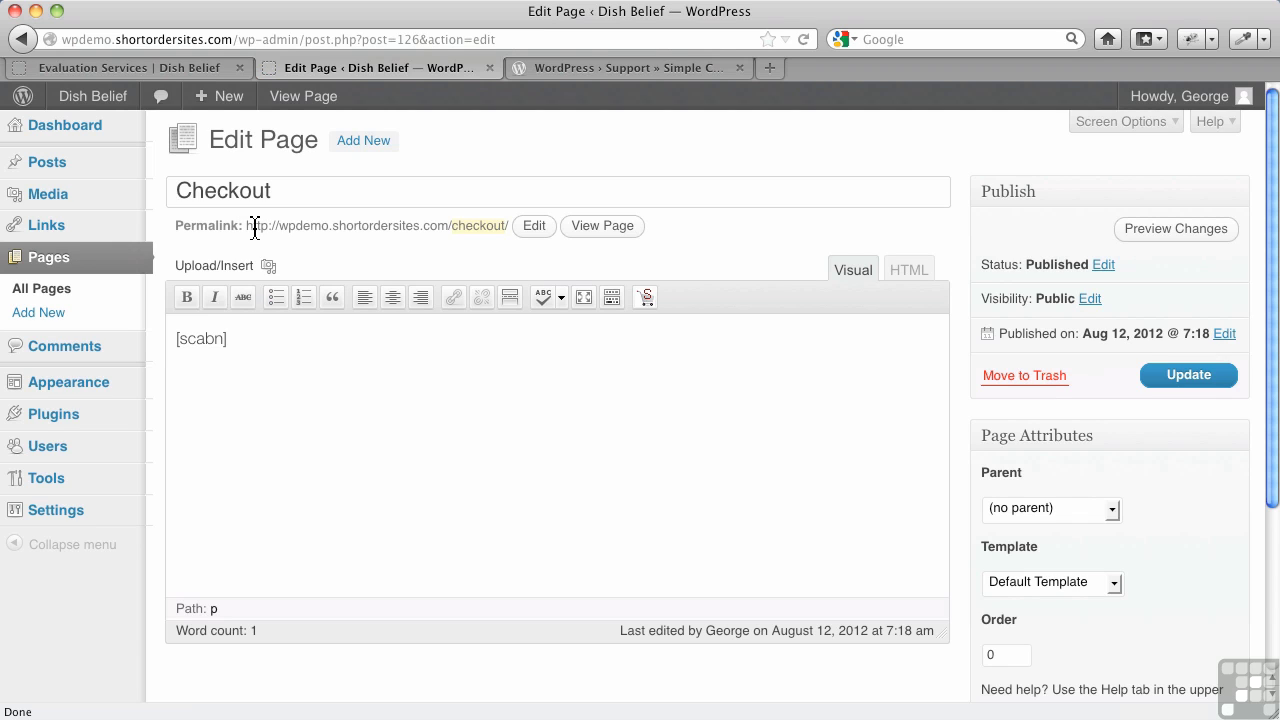
left_click_drag(247, 228, 513, 223)
key("super+c")
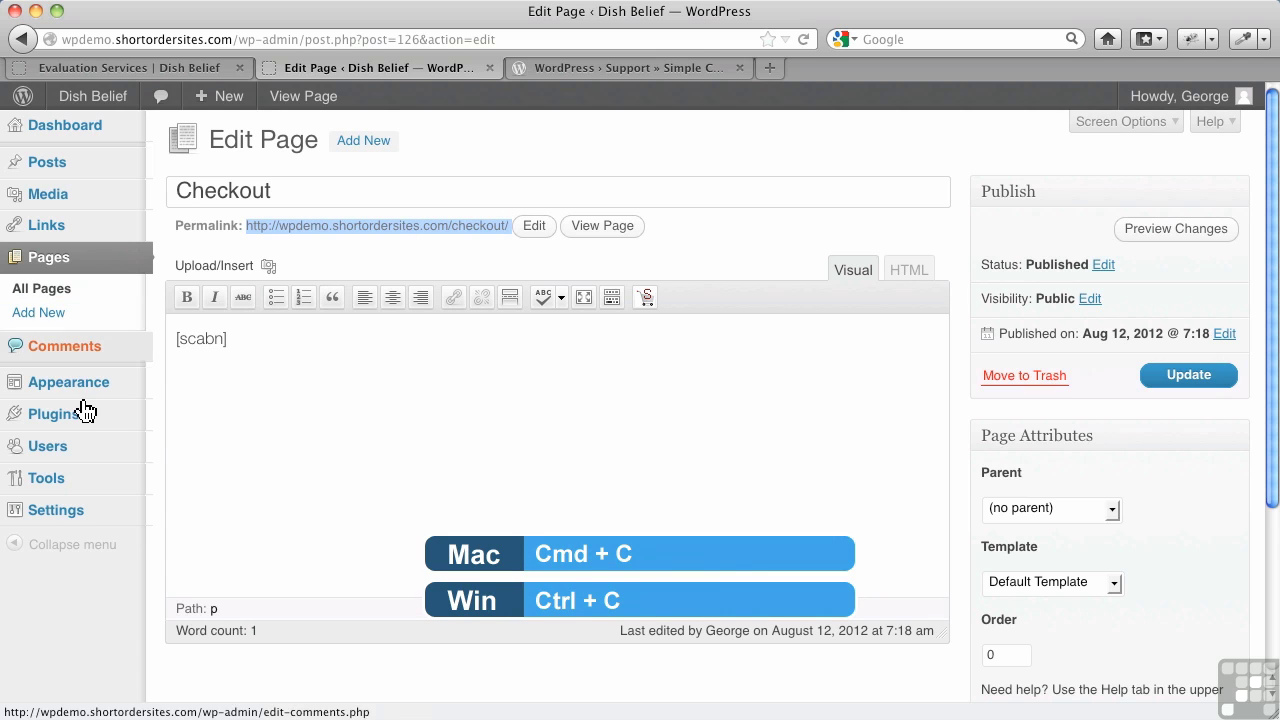
Step: Paste the copied checkout address as the Checkout/Process Page Url in the SCABN Settings
mouse_move(150, 404)
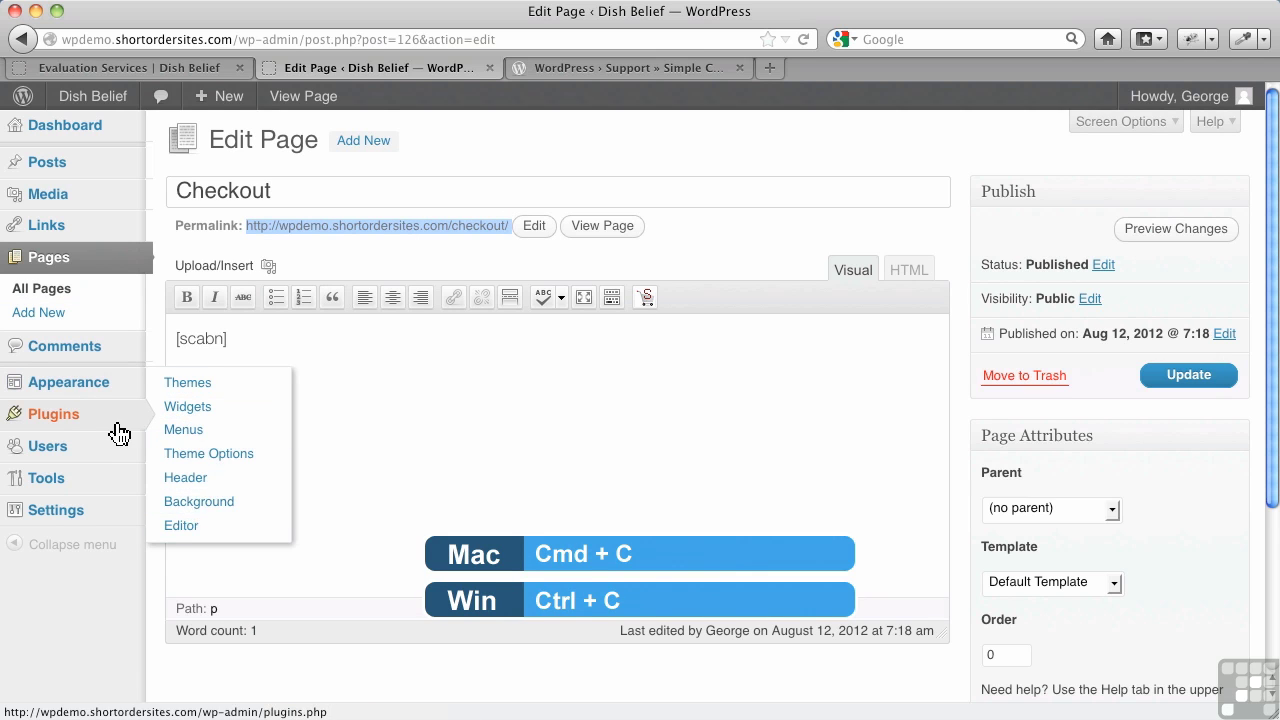
mouse_move(123, 422)
left_click(182, 486)
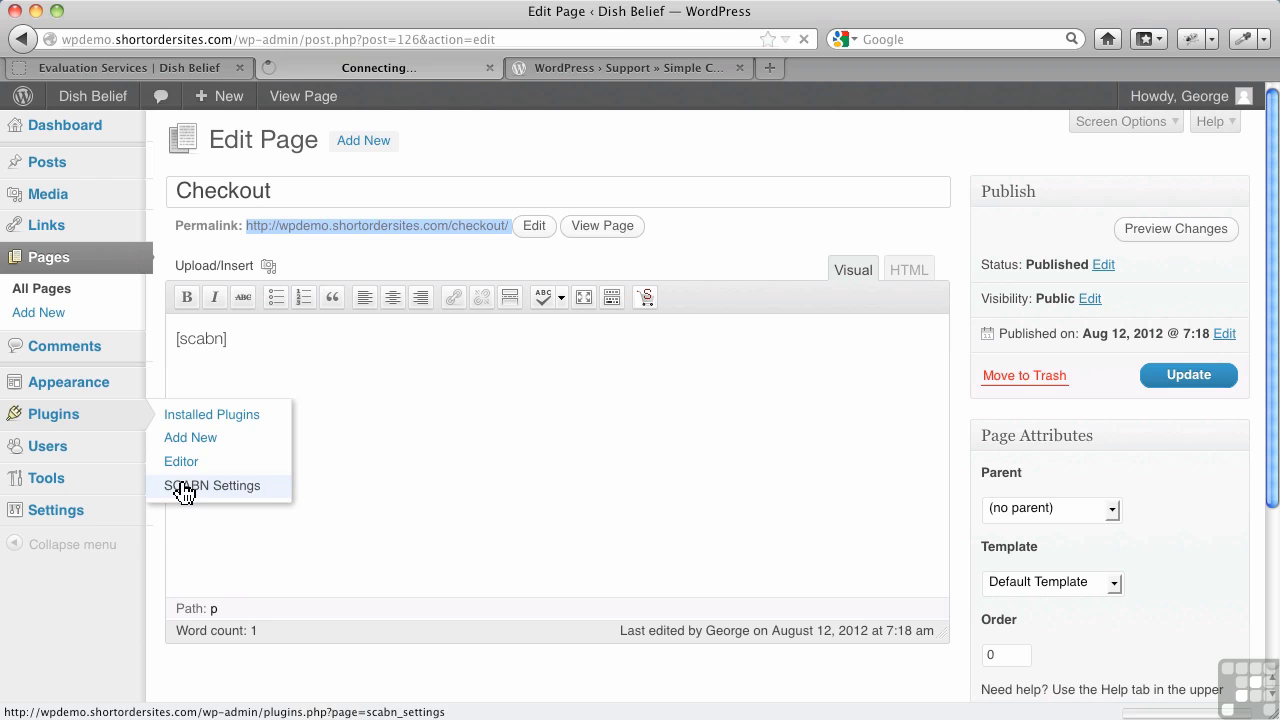
left_click(582, 220)
key("super+v")
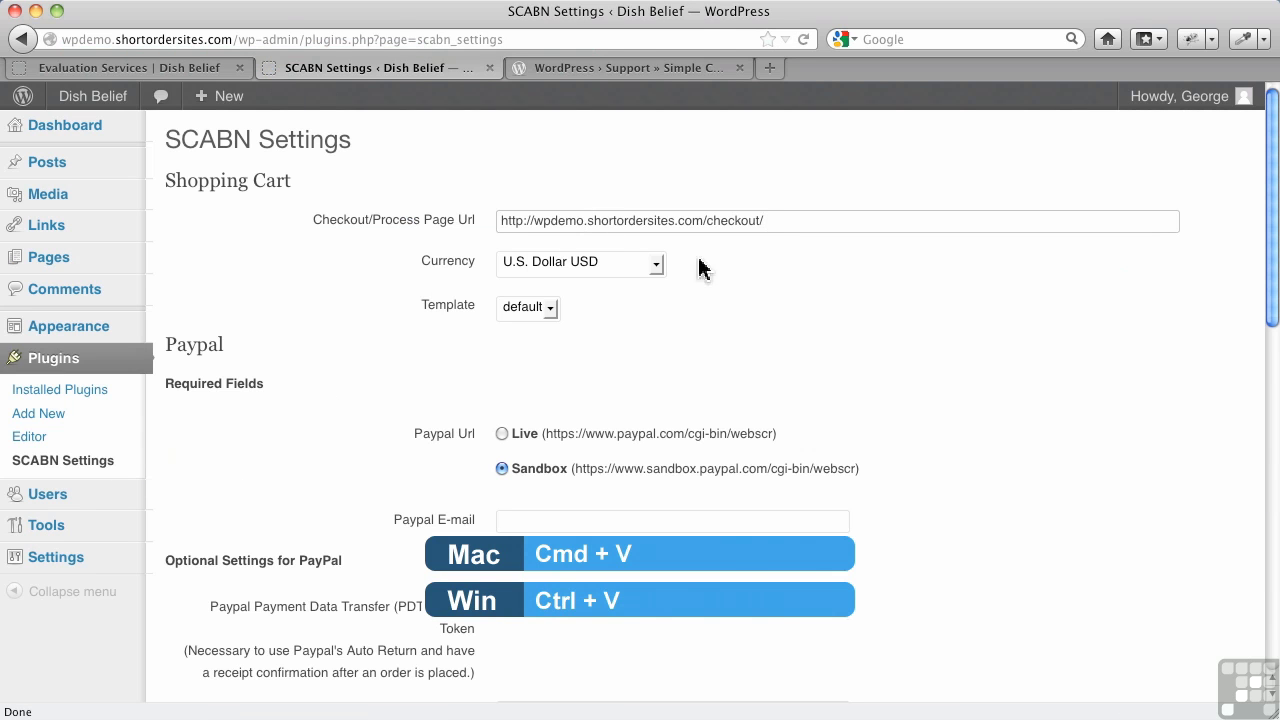
Step: Set the shopping cart currency to Canadian Dollar CAD and keep the default template
left_click(598, 266)
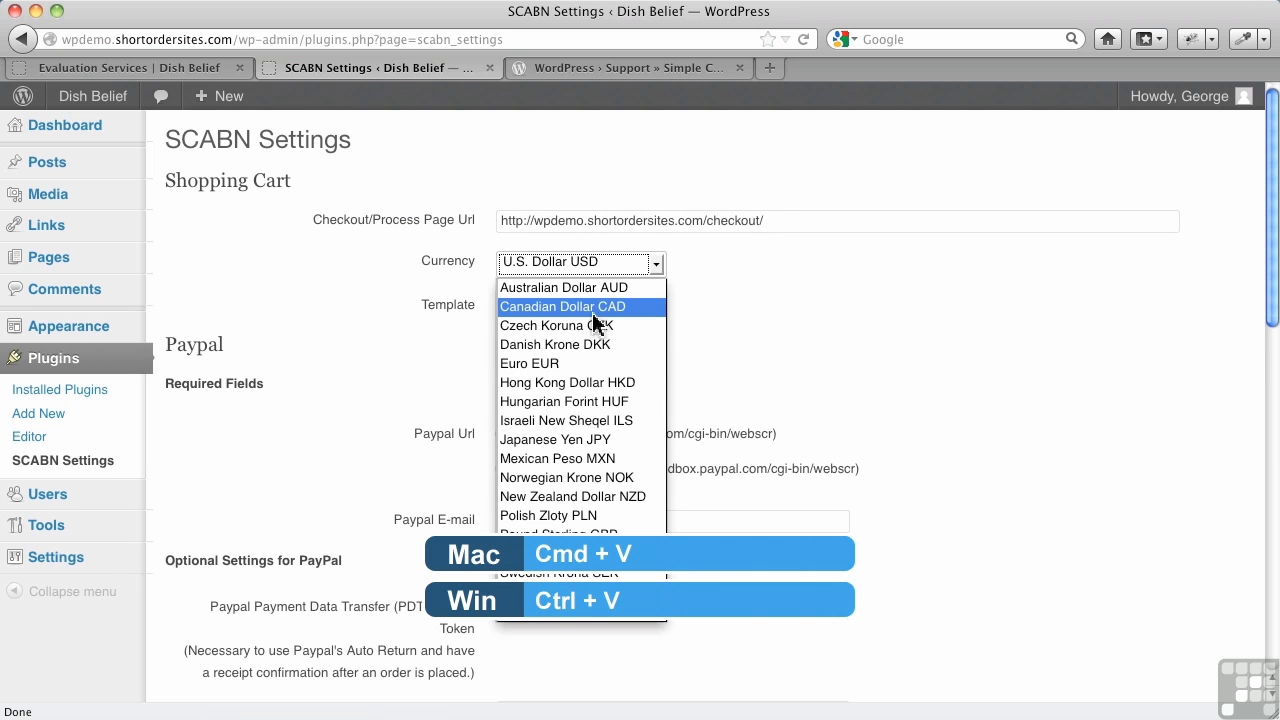
left_click(596, 306)
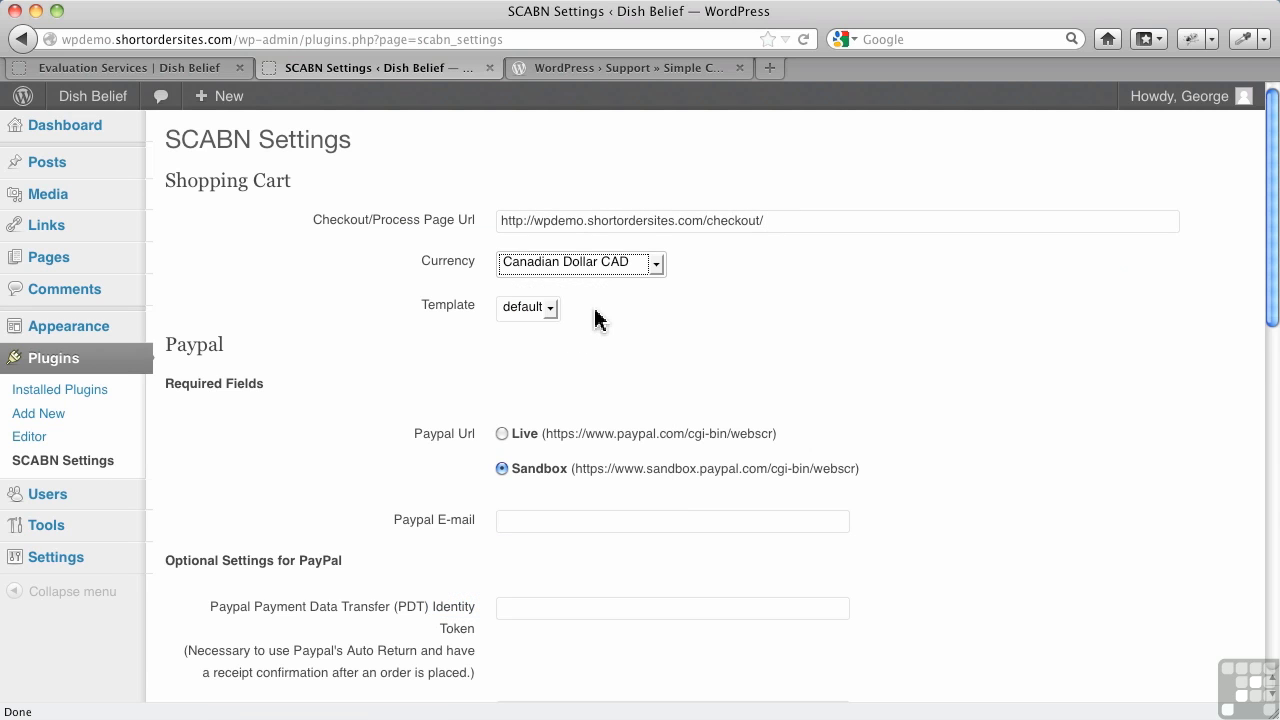
left_click(543, 313)
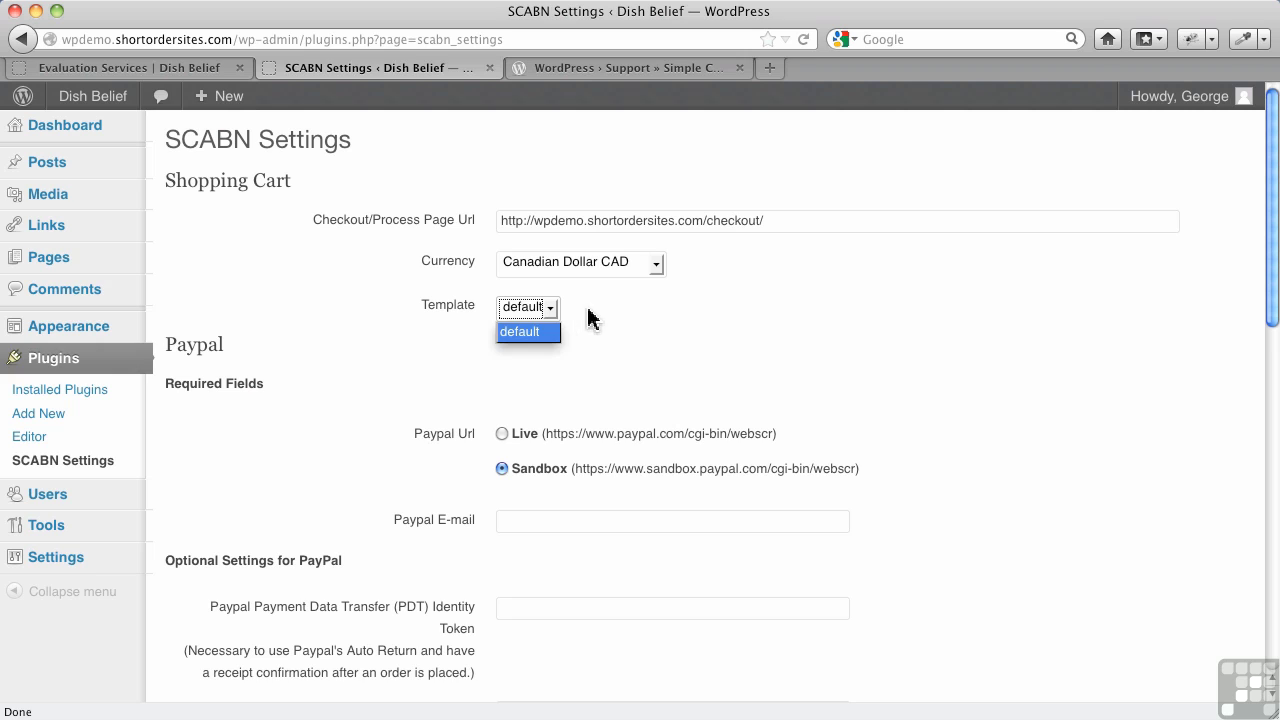
left_click(591, 317)
left_click(591, 317)
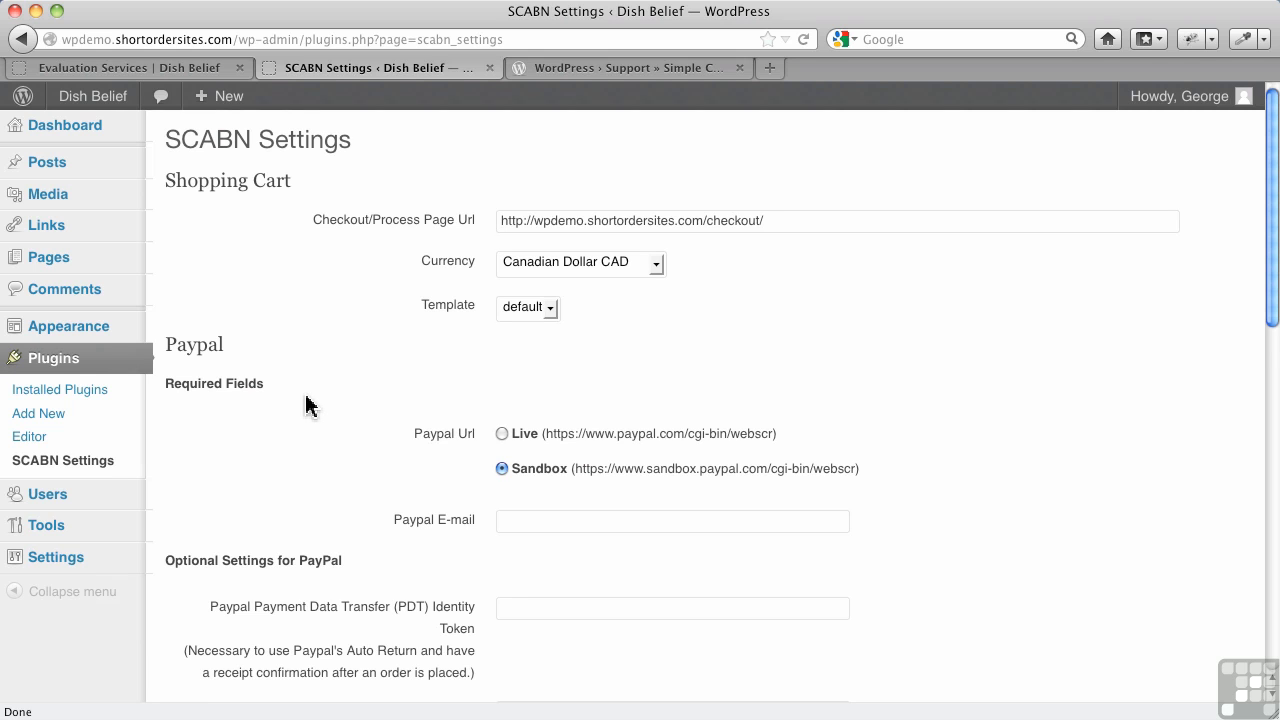
Step: Set the Paypal Url to Live and fill in the store's PayPal e-mail address
scroll(310, 400, "down", 3)
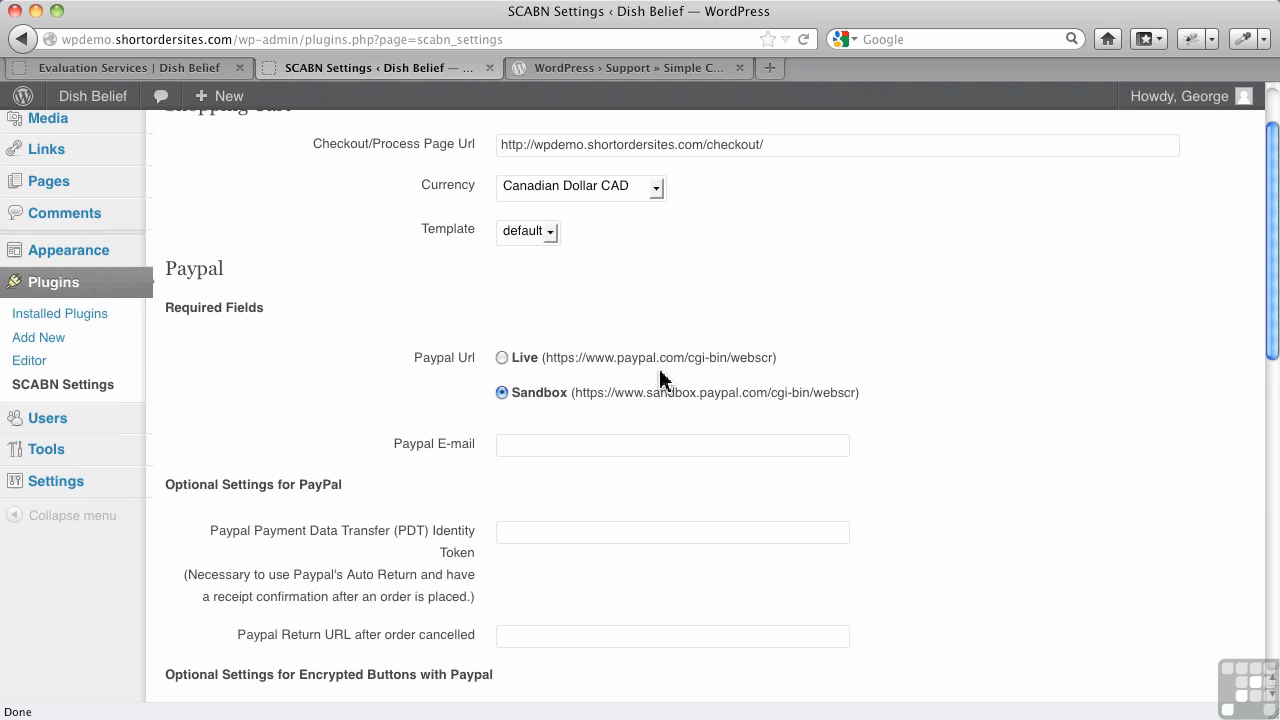
left_click(501, 359)
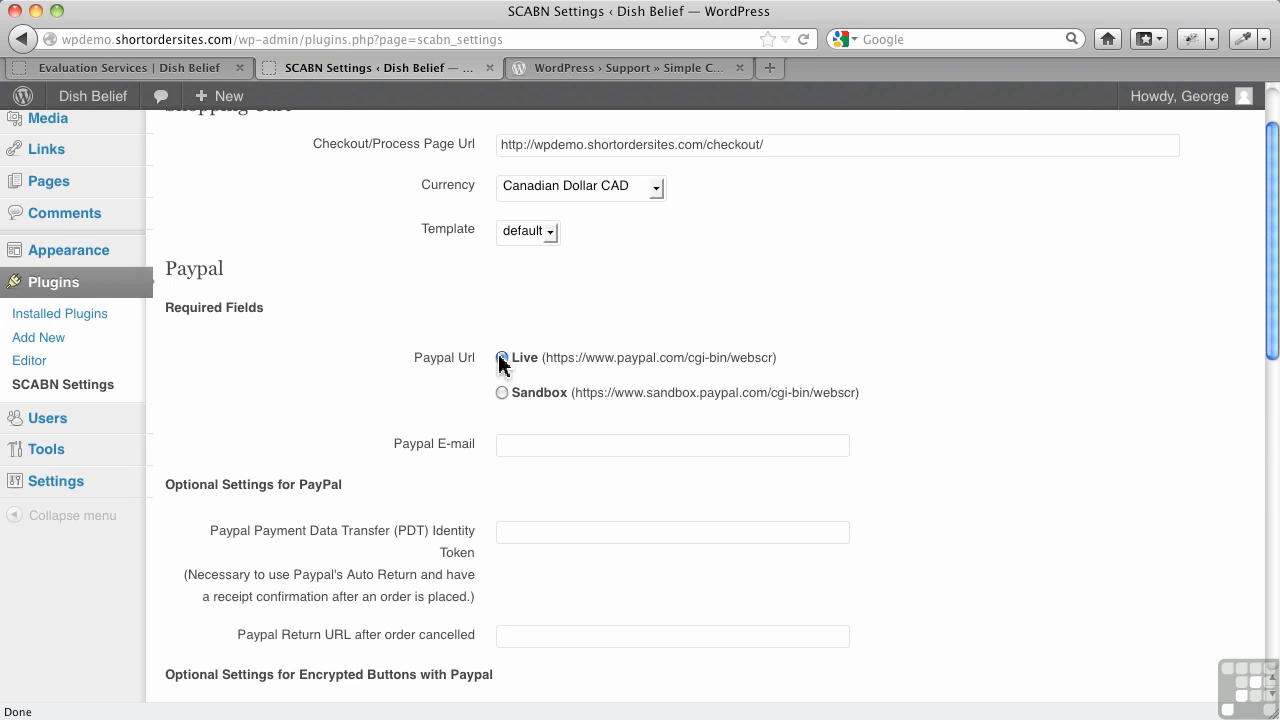
left_click(509, 445)
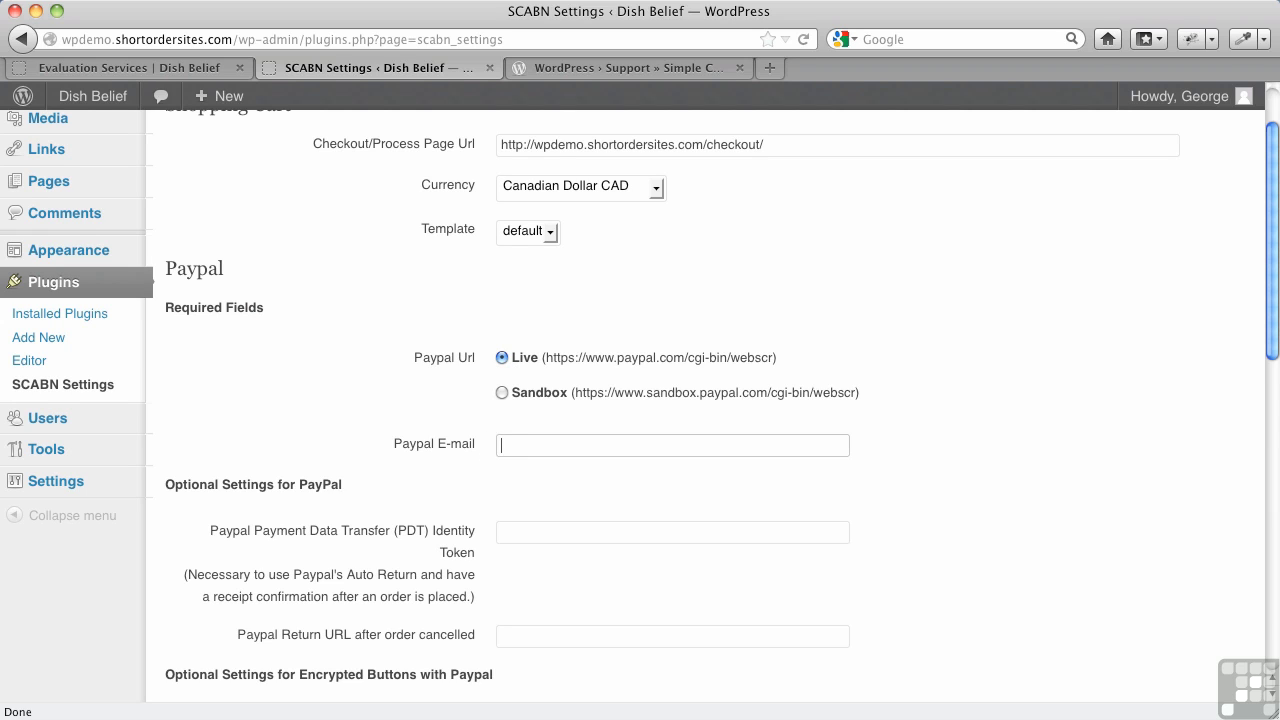
type("st")
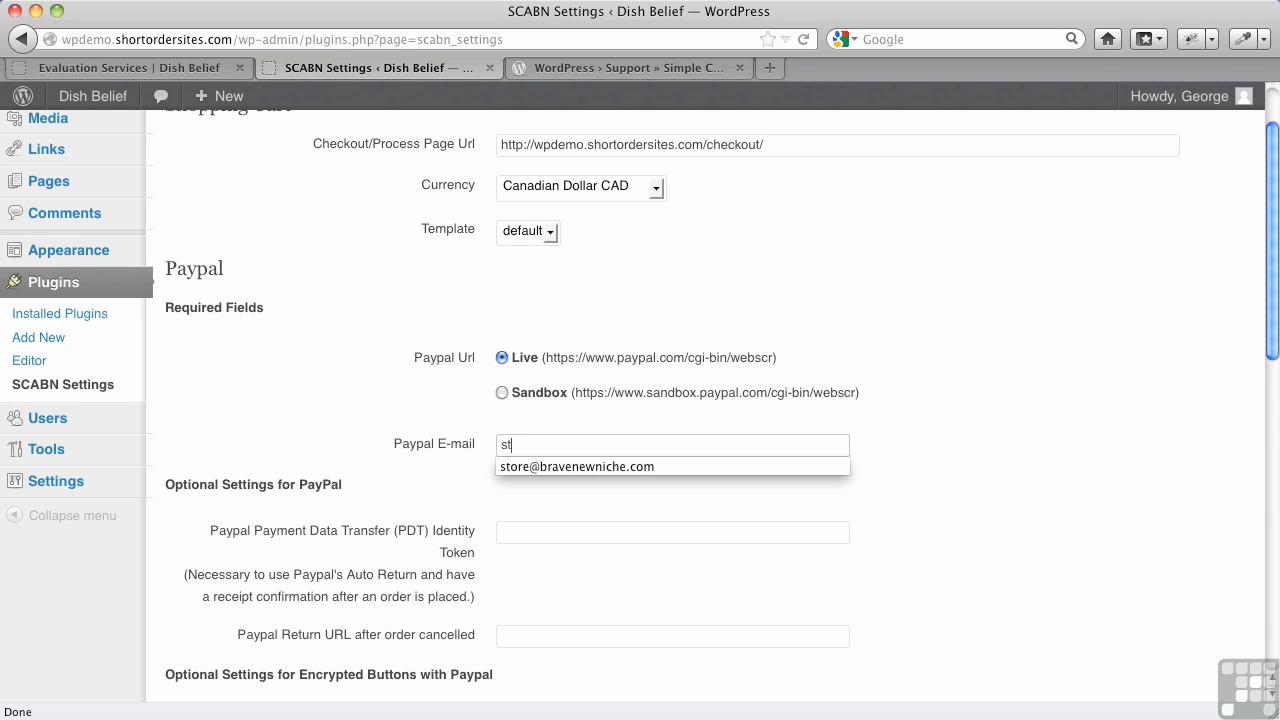
left_click(560, 467)
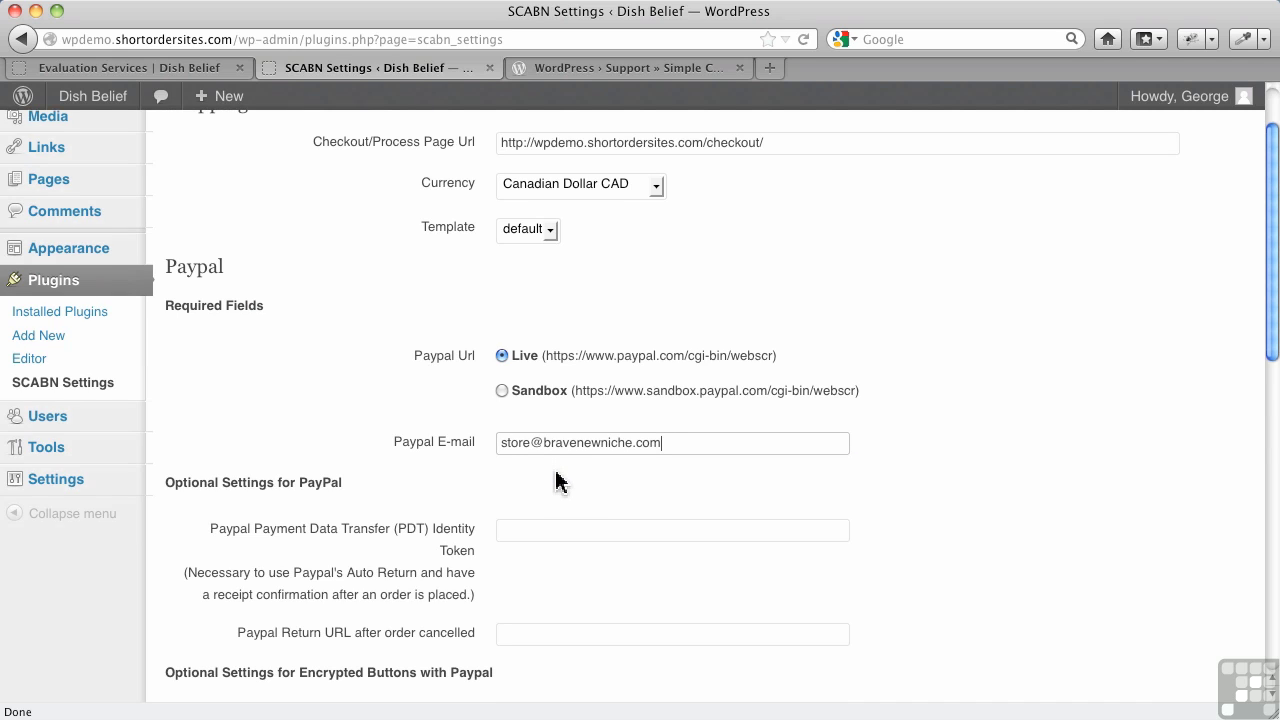
Step: Leave the optional PayPal, Google Wallet and Google Analytics fields empty and save the SCABN Settings
scroll(558, 482, "down", 2)
scroll(558, 482, "down", 1)
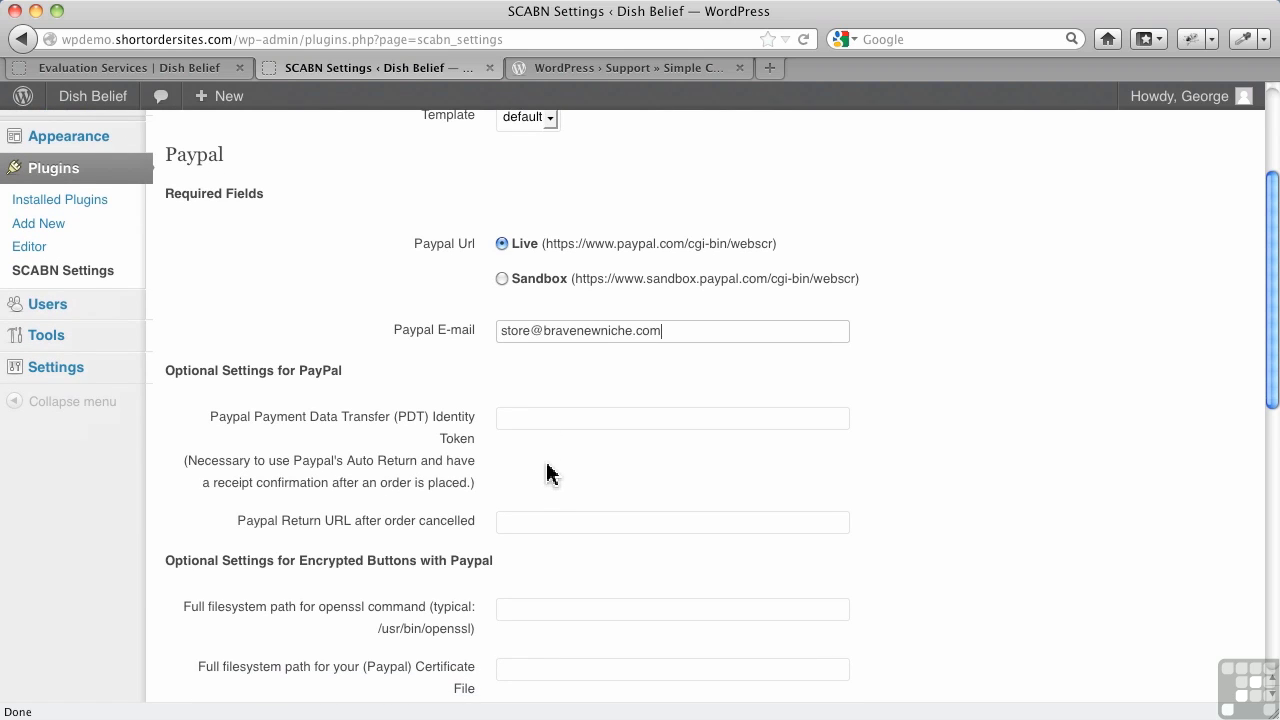
scroll(400, 460, "down", 1)
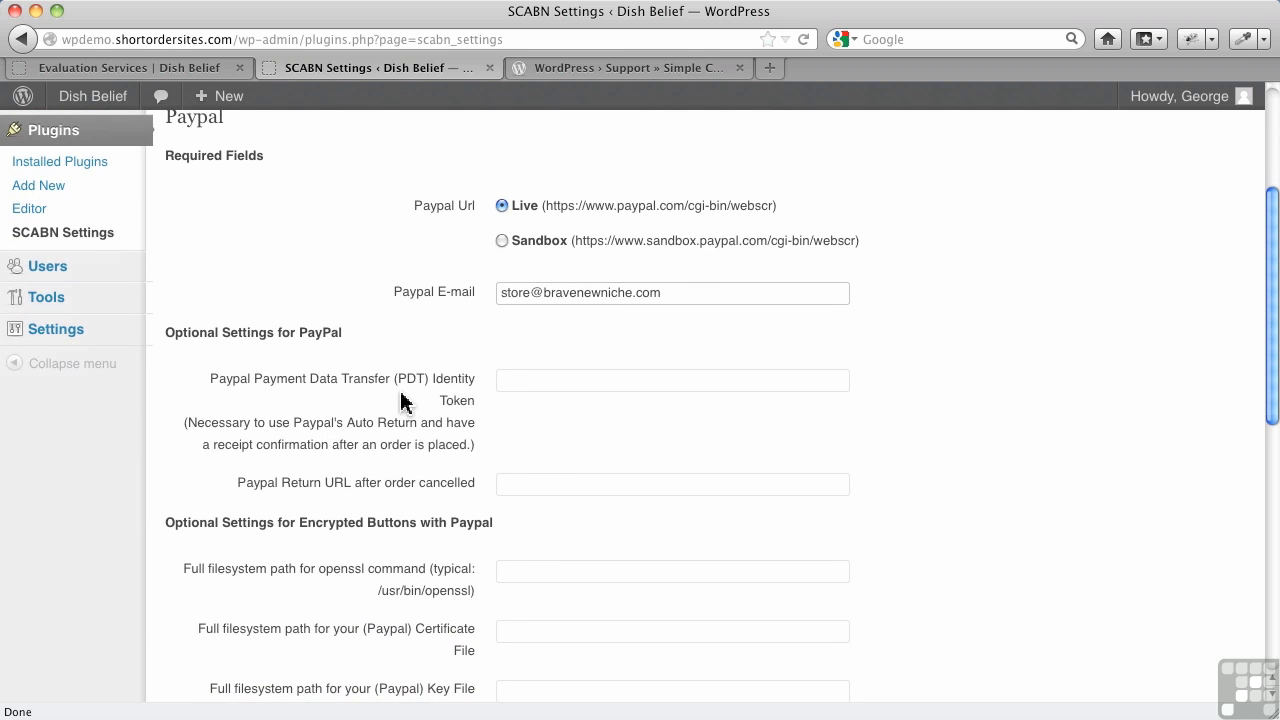
scroll(540, 455, "down", 4)
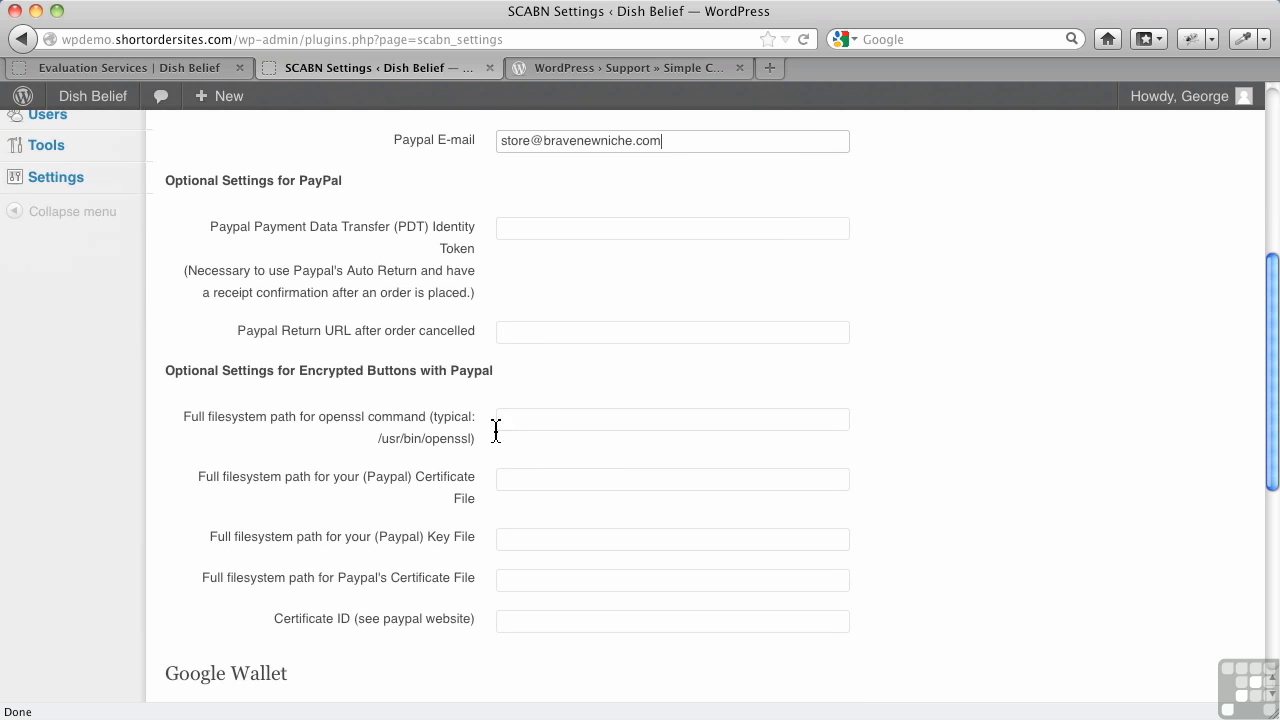
scroll(420, 401, "down", 9)
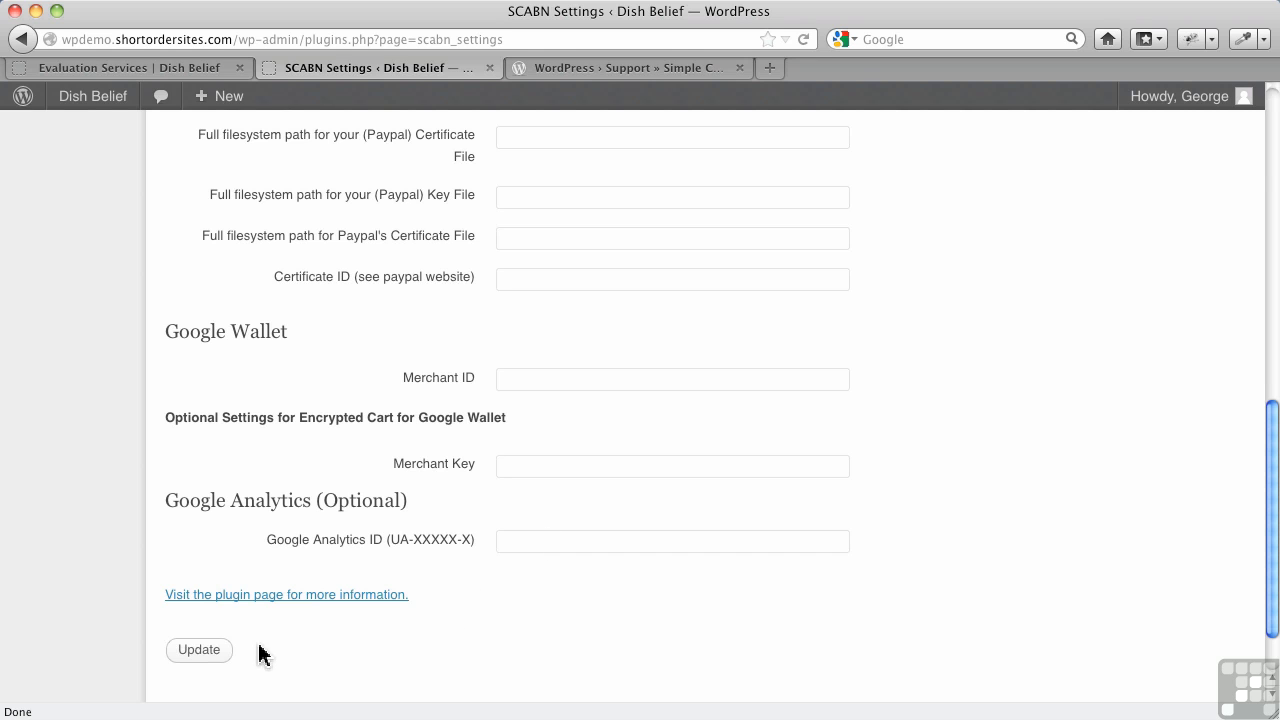
left_click(206, 652)
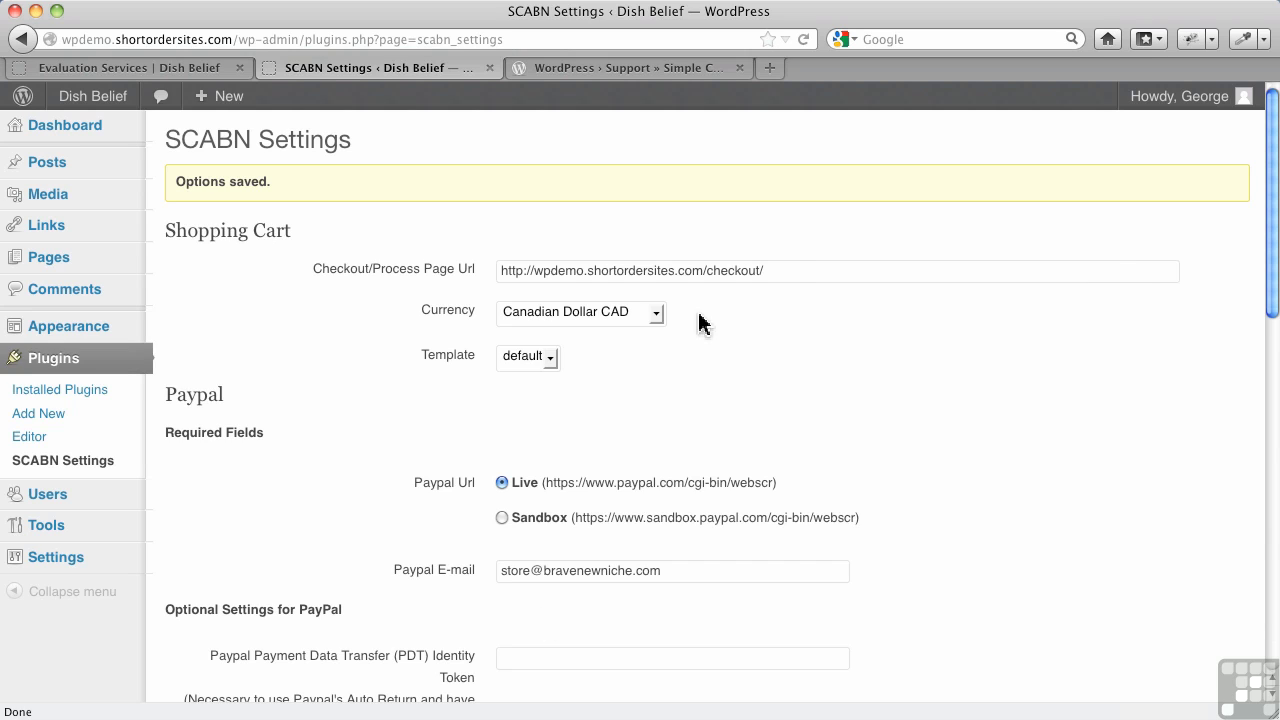
Step: Copy the Checkout/Process Page Url, clear it and try to save the settings without it
left_click_drag(794, 273, 514, 257)
key("super+c")
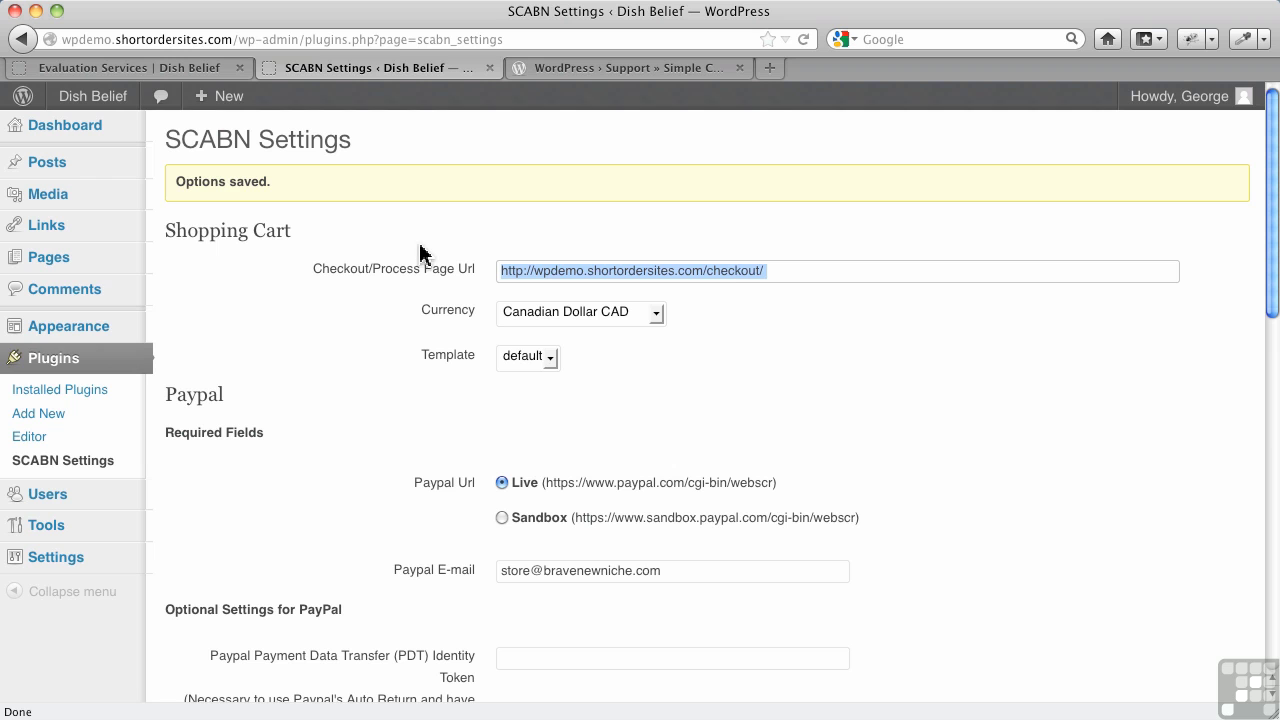
key("BackSpace")
scroll(729, 403, "down", 15)
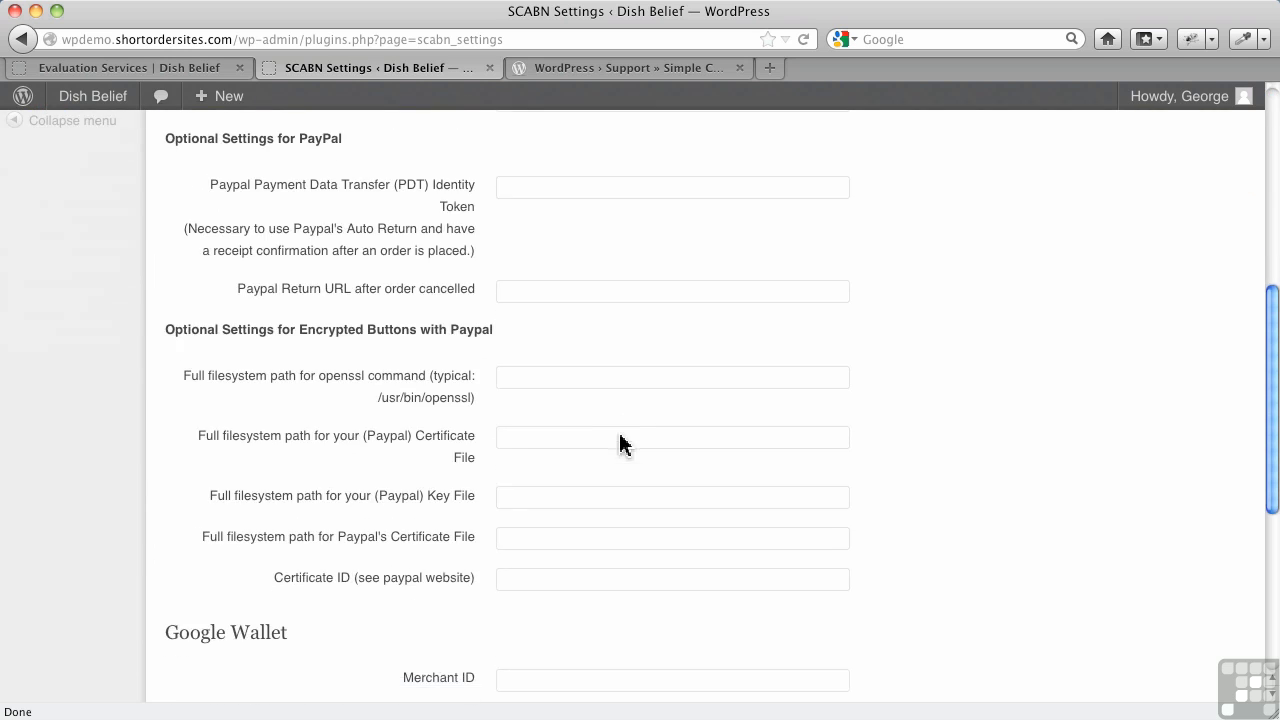
left_click(200, 588)
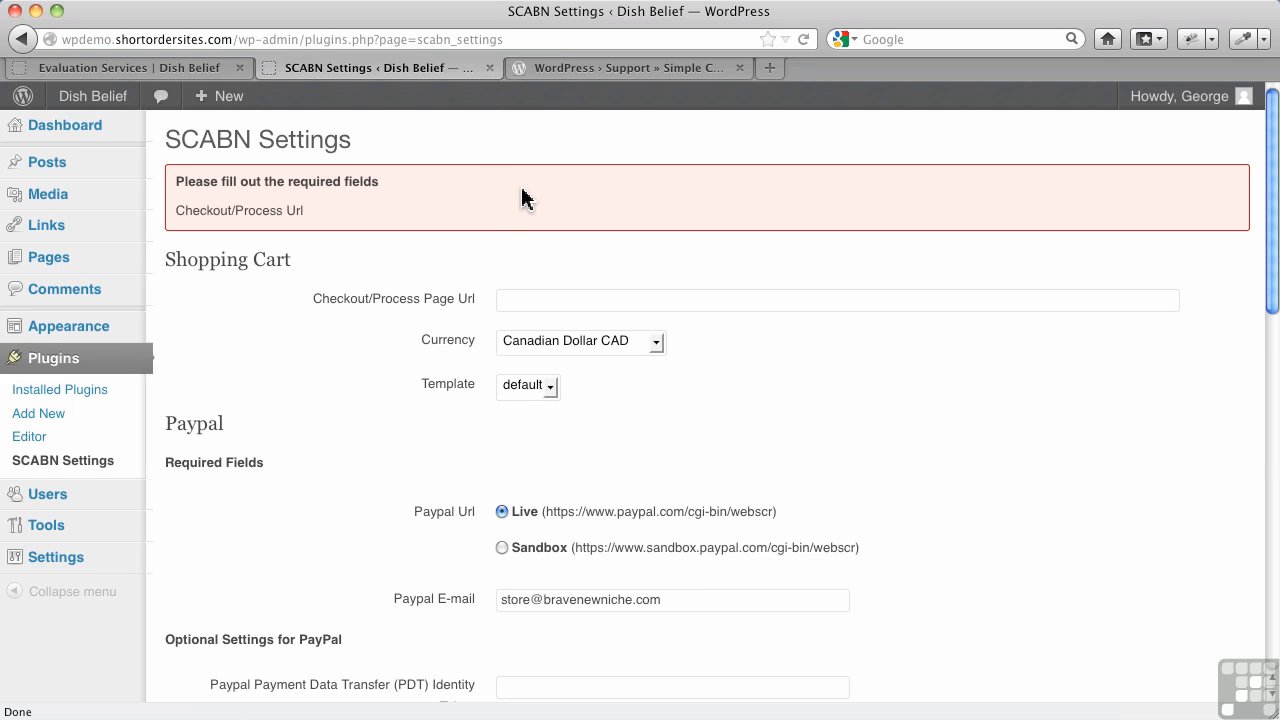
left_click(545, 304)
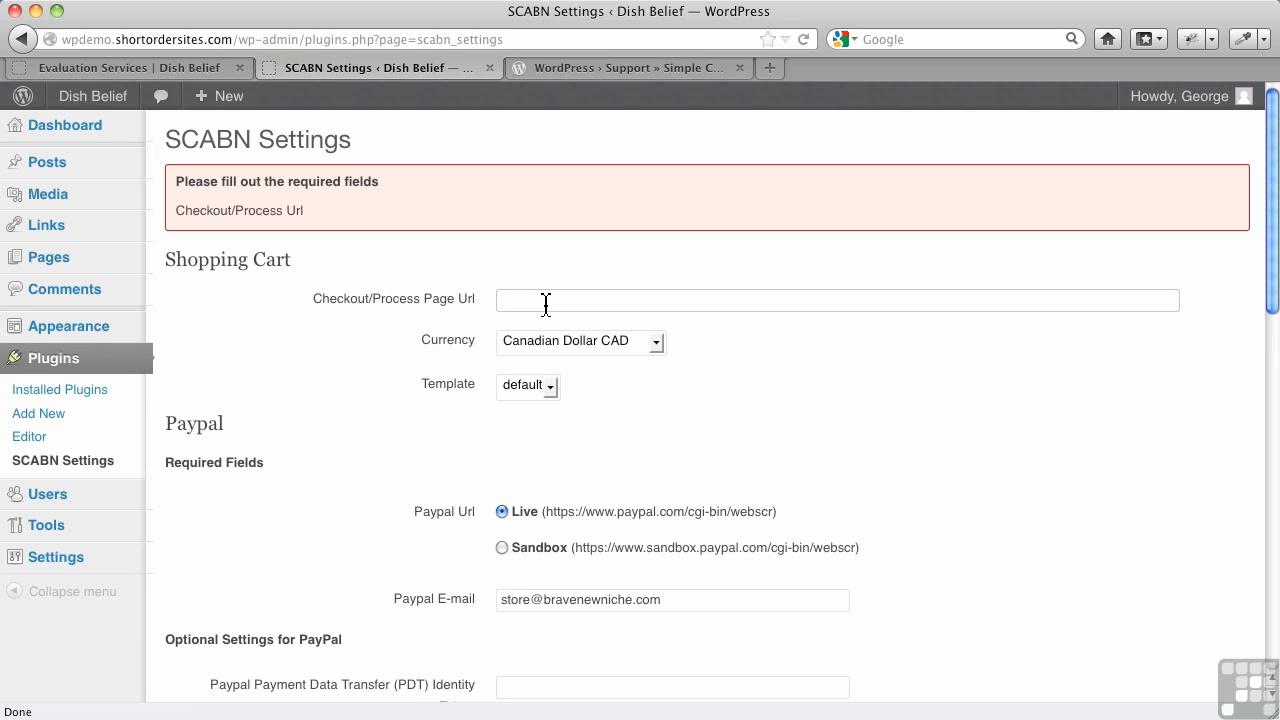
key("super+v")
key("Down")
key("Return")
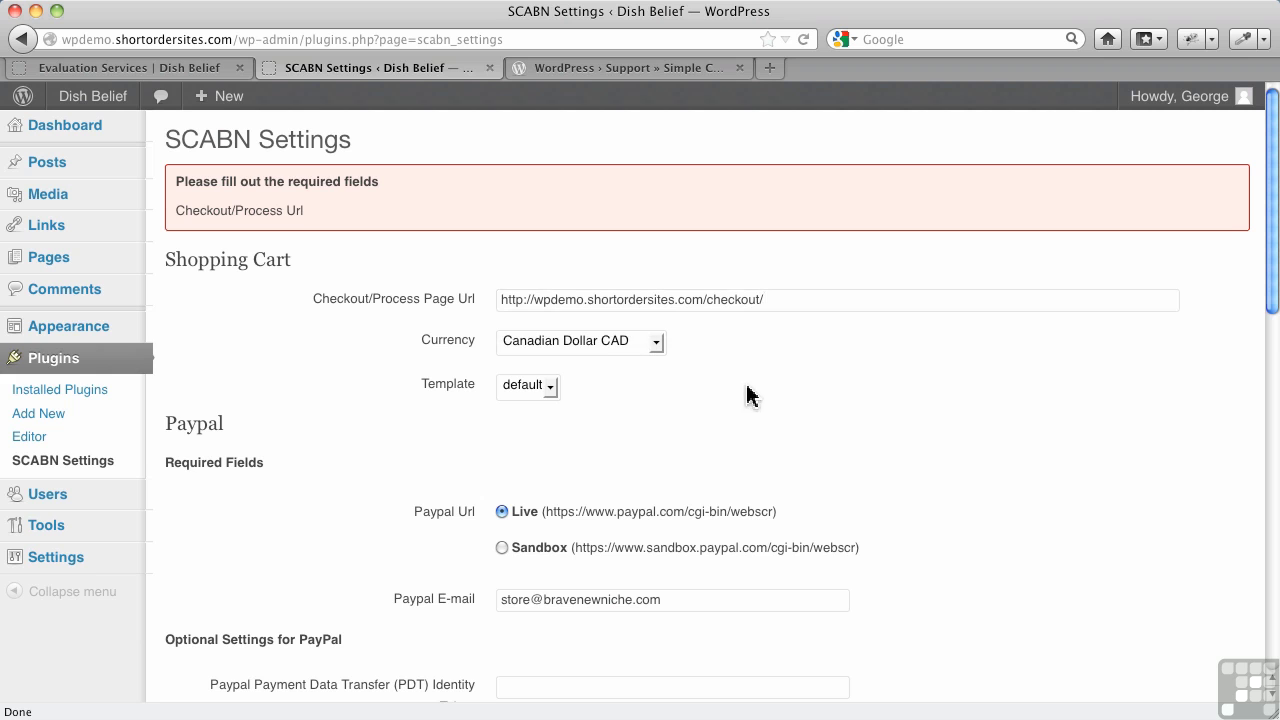
scroll(443, 500, "down", 10)
left_click(197, 582)
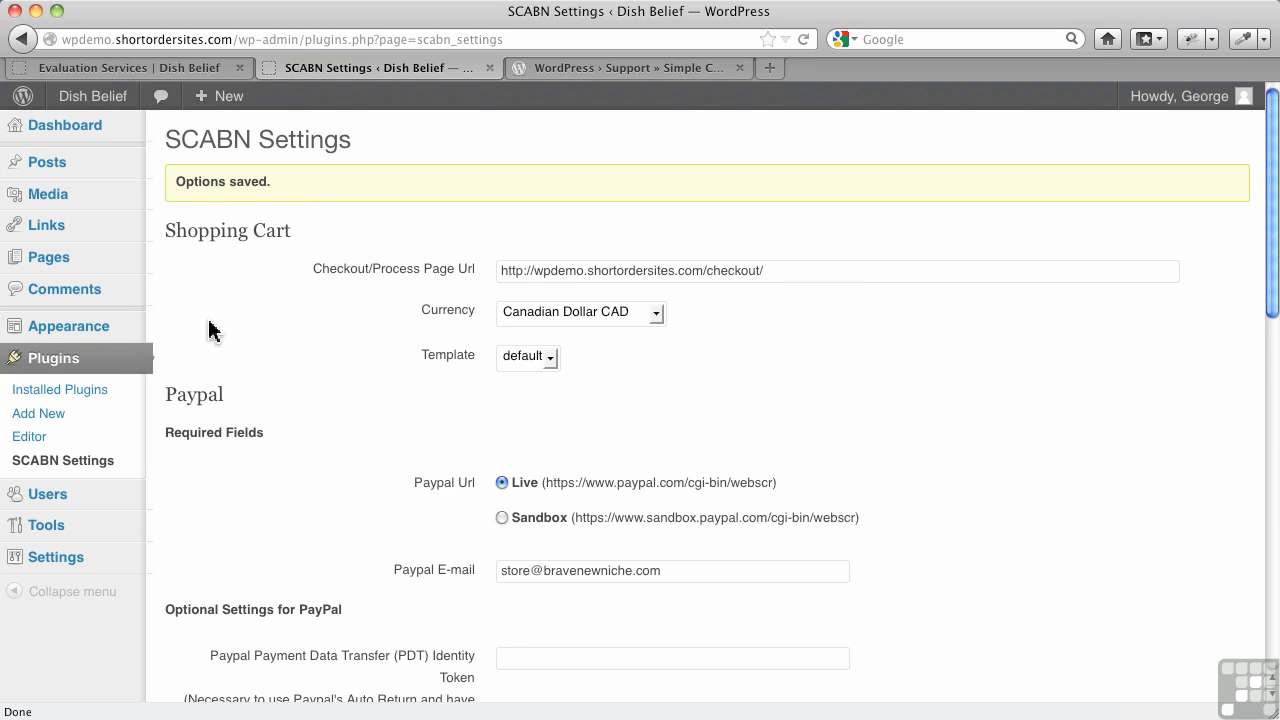
Step: Open the Evaluation Services page for editing from the list of all pages
mouse_move(114, 266)
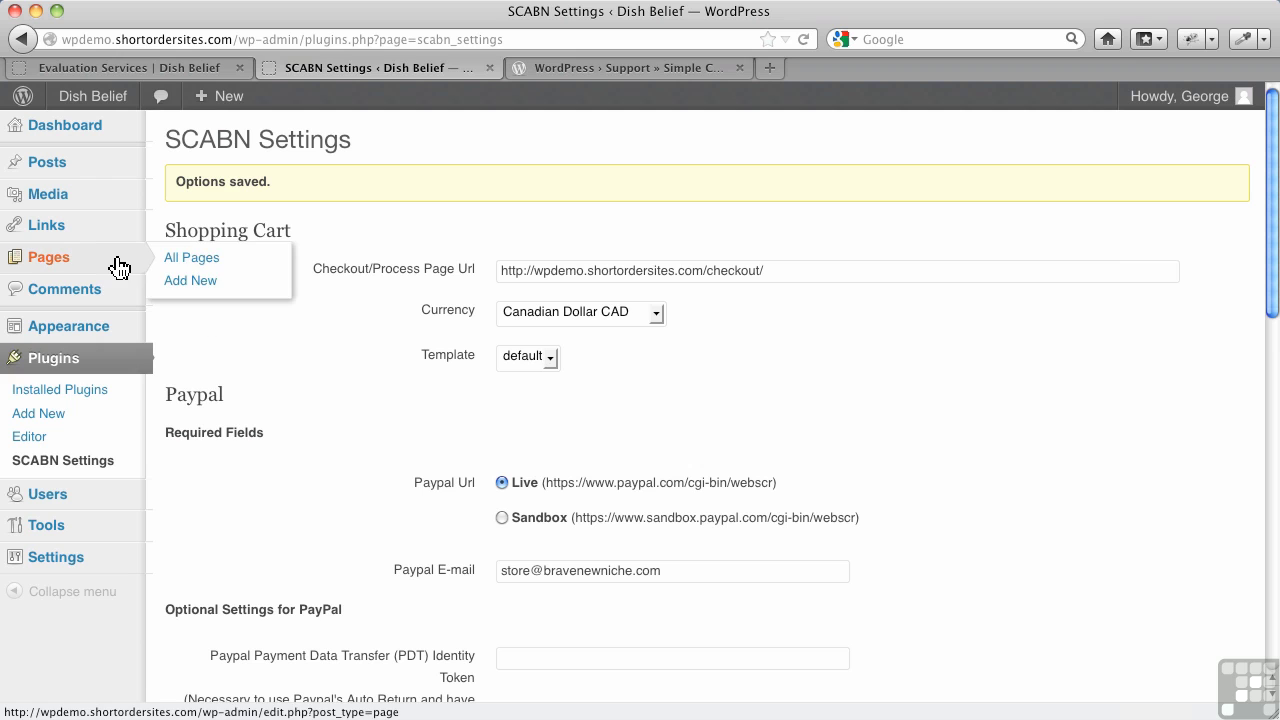
left_click(183, 257)
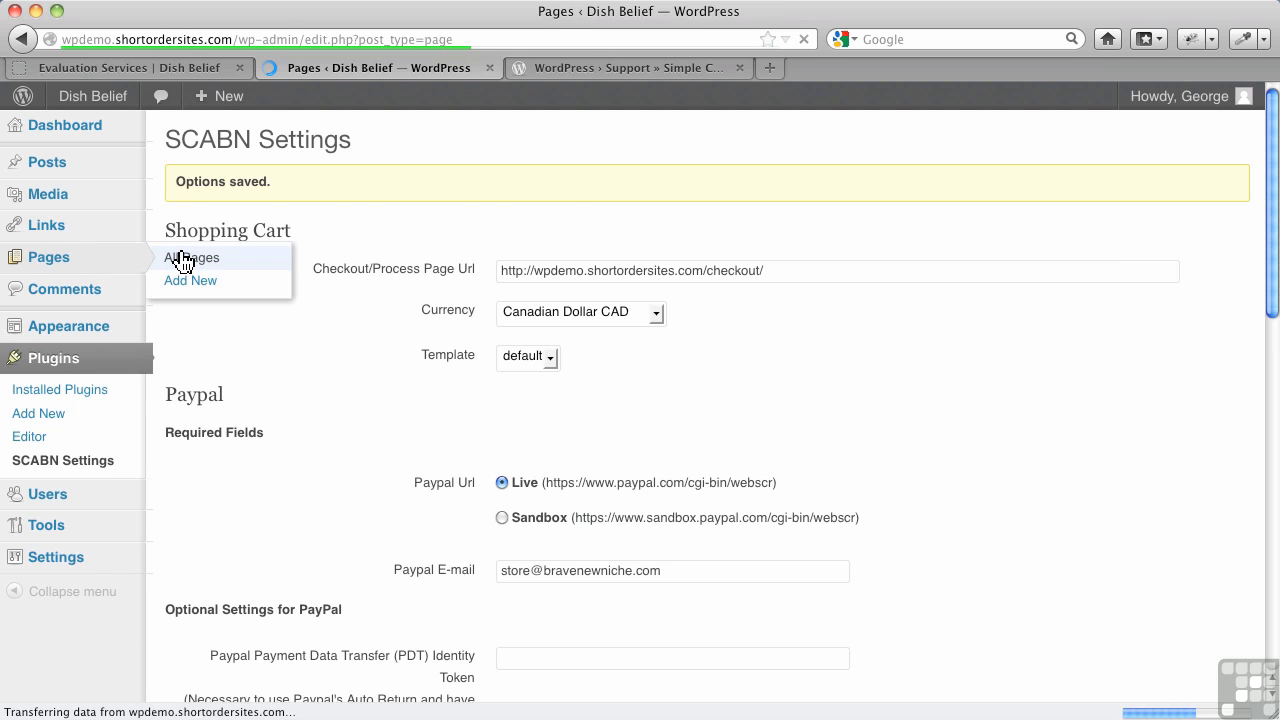
left_click(275, 352)
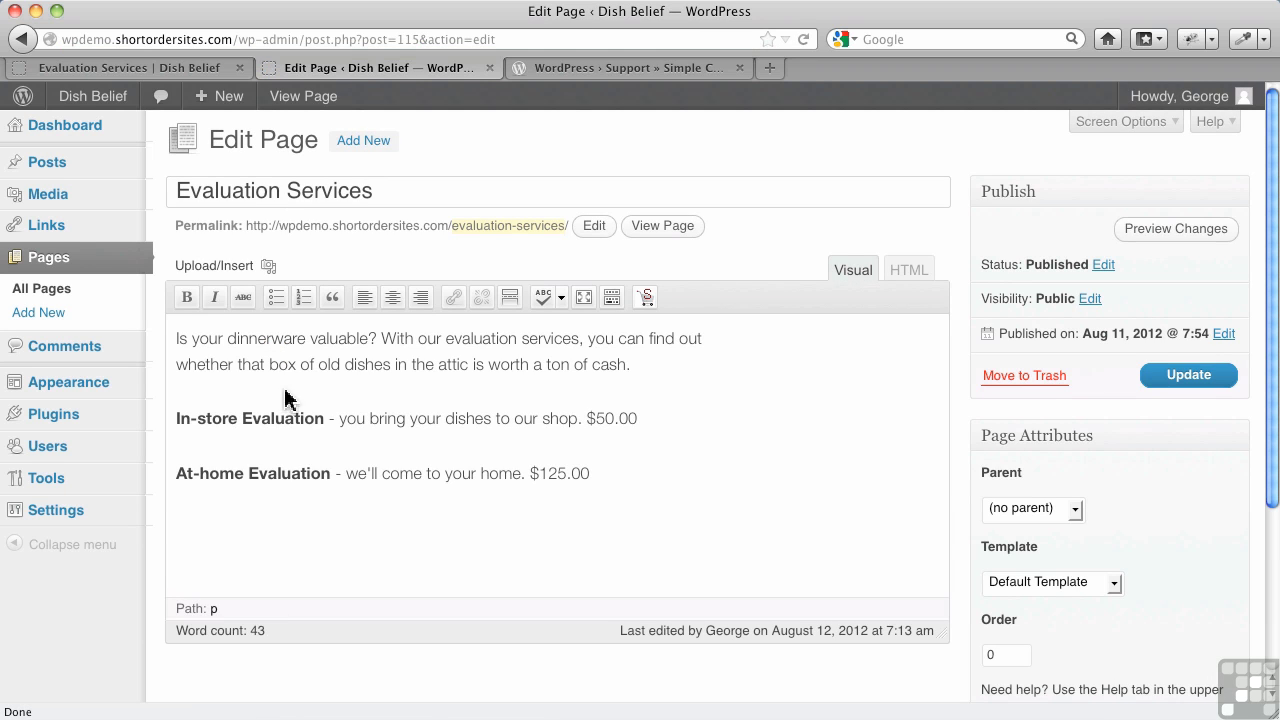
Step: Start a Simple Cart & Buy Now product after the $50.00 price, named In-store Evaluation, with price 50.00 and flat shipping 0.00
left_click(671, 426)
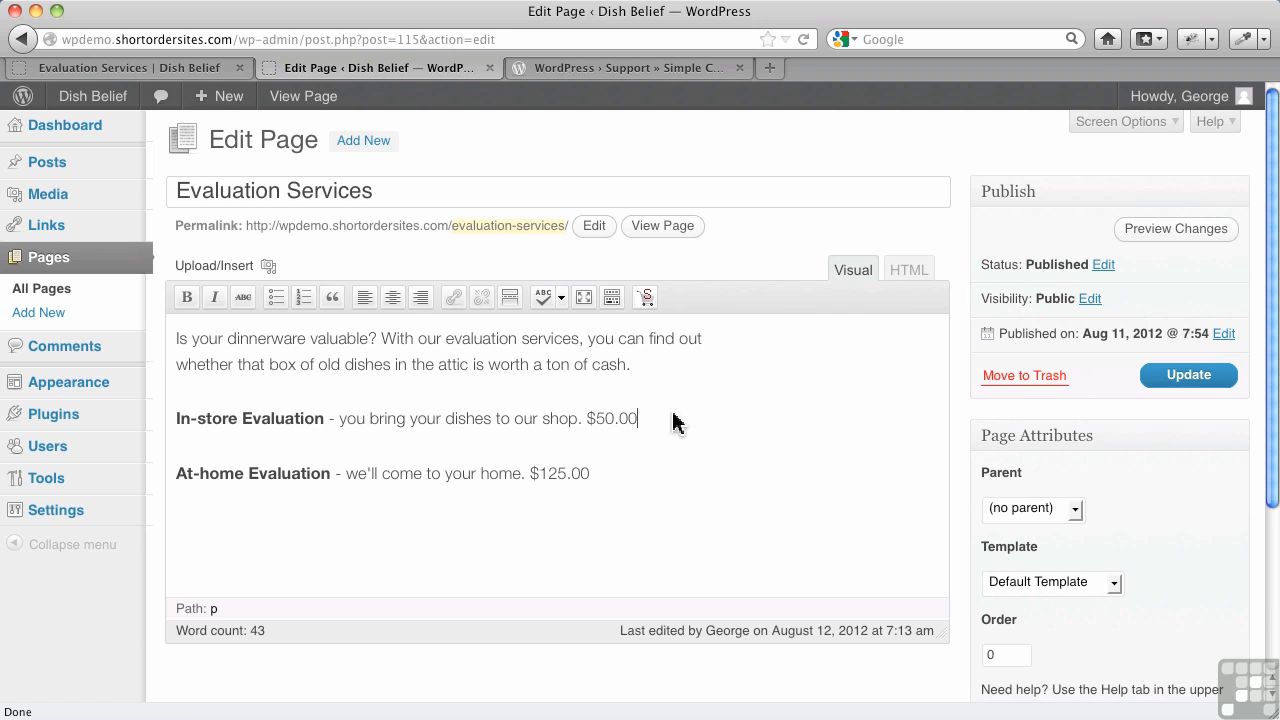
left_click(647, 298)
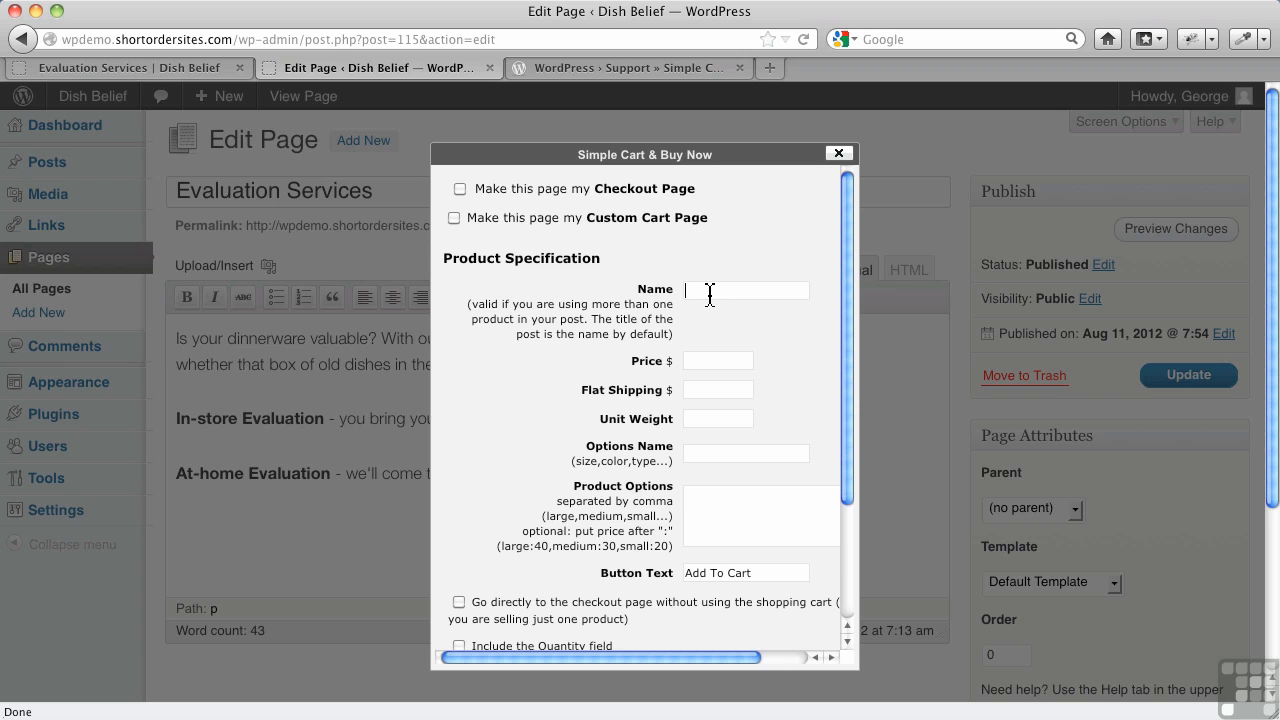
type("In")
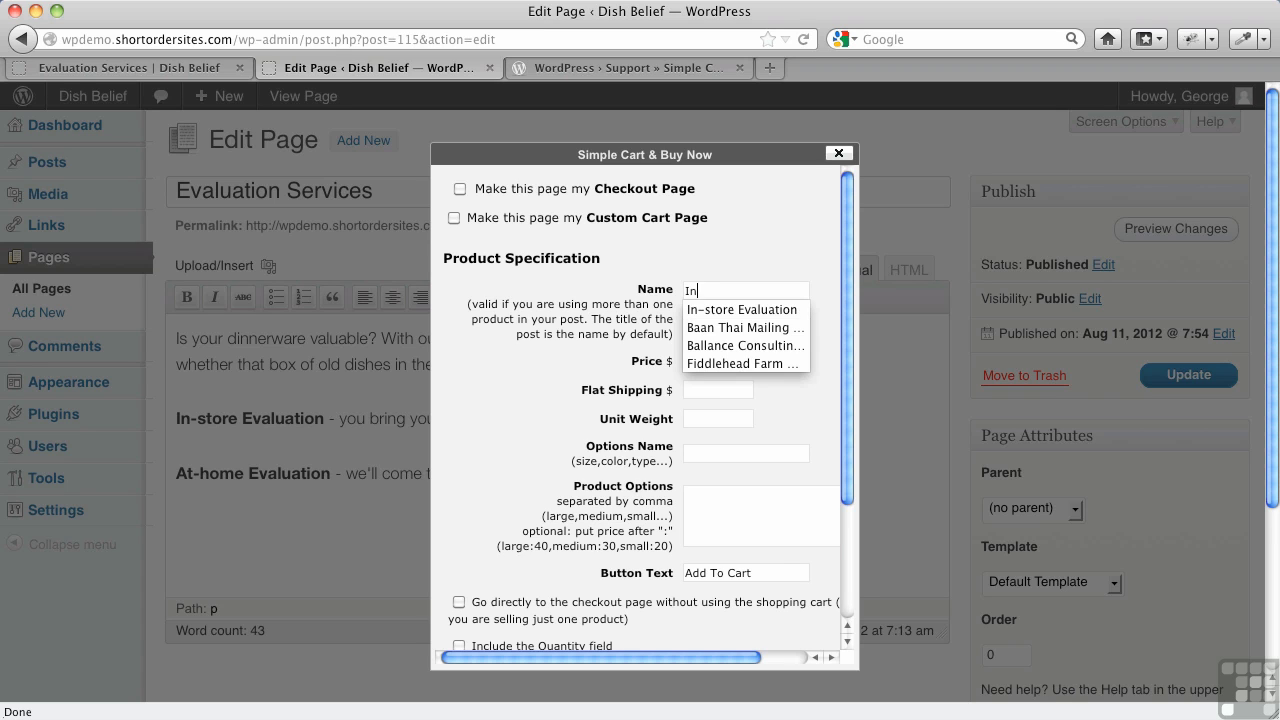
key("Down")
key("Tab")
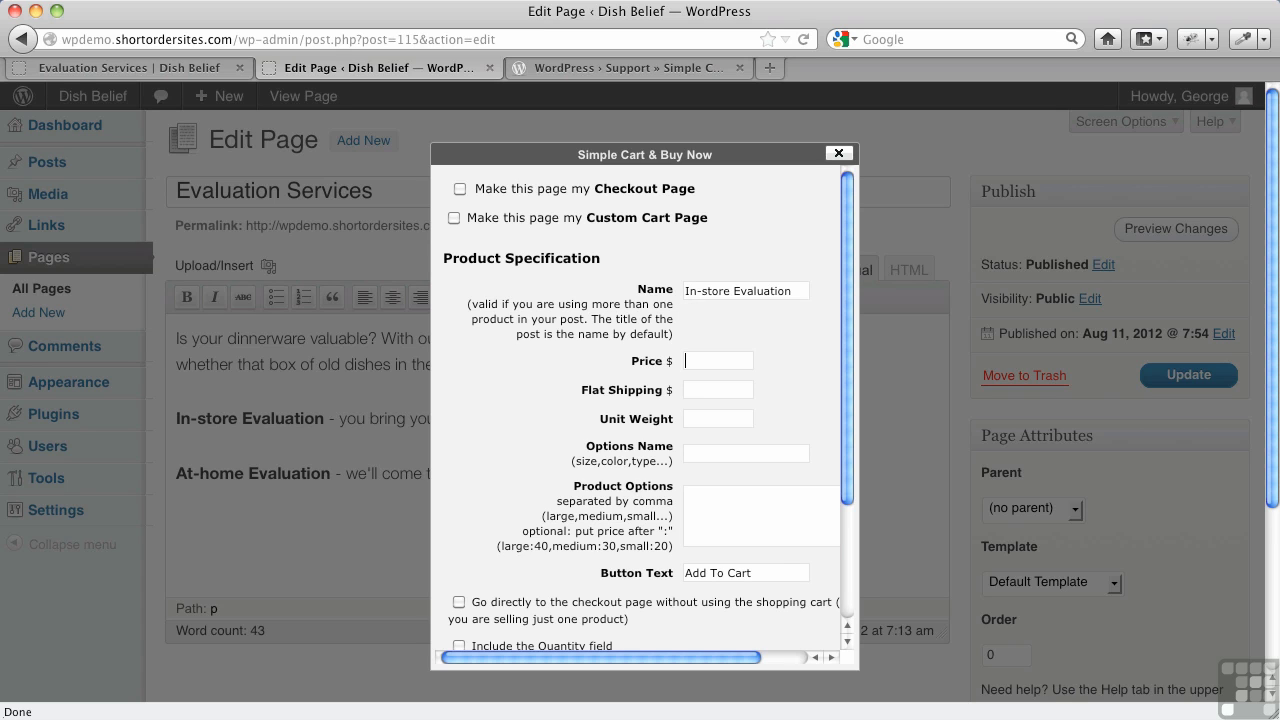
type("50.00")
key("Tab")
type("0.00")
Step: Set the product's button text to Buy Now, make it go directly to the checkout page, and insert its shortcode
left_click_drag(760, 572, 667, 572)
type("B")
scroll(593, 432, "down", 3)
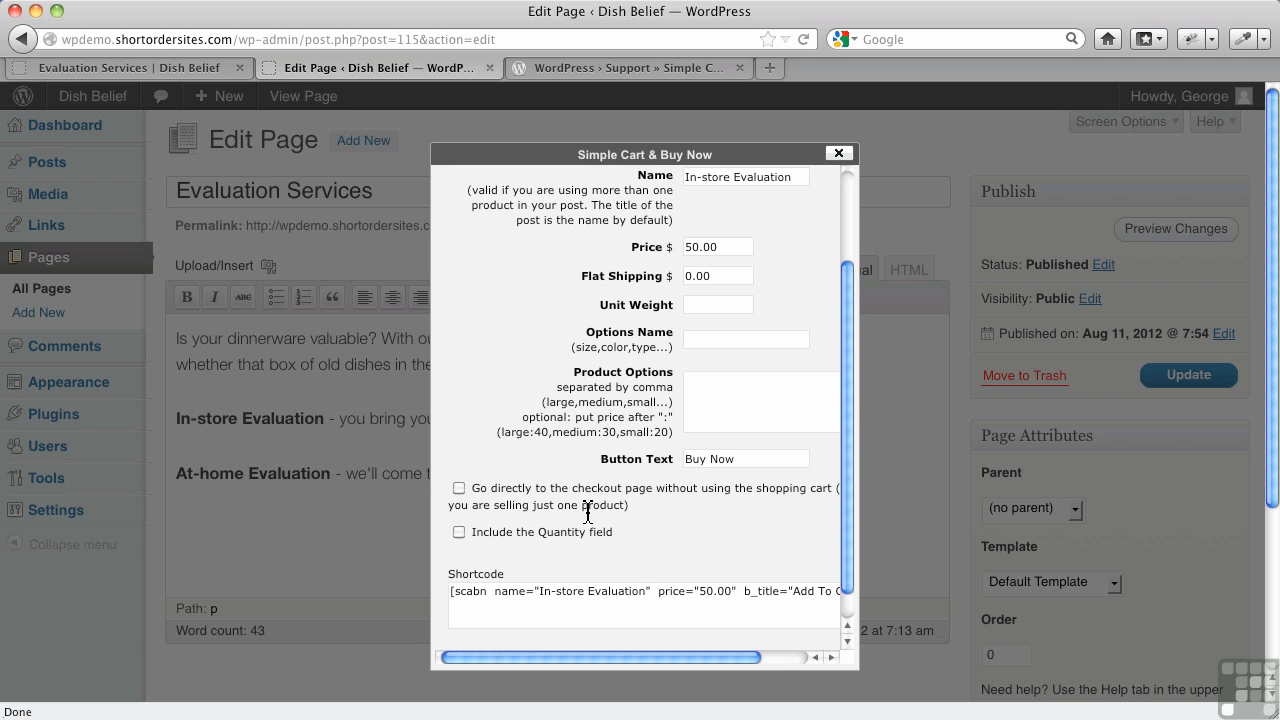
left_click(458, 489)
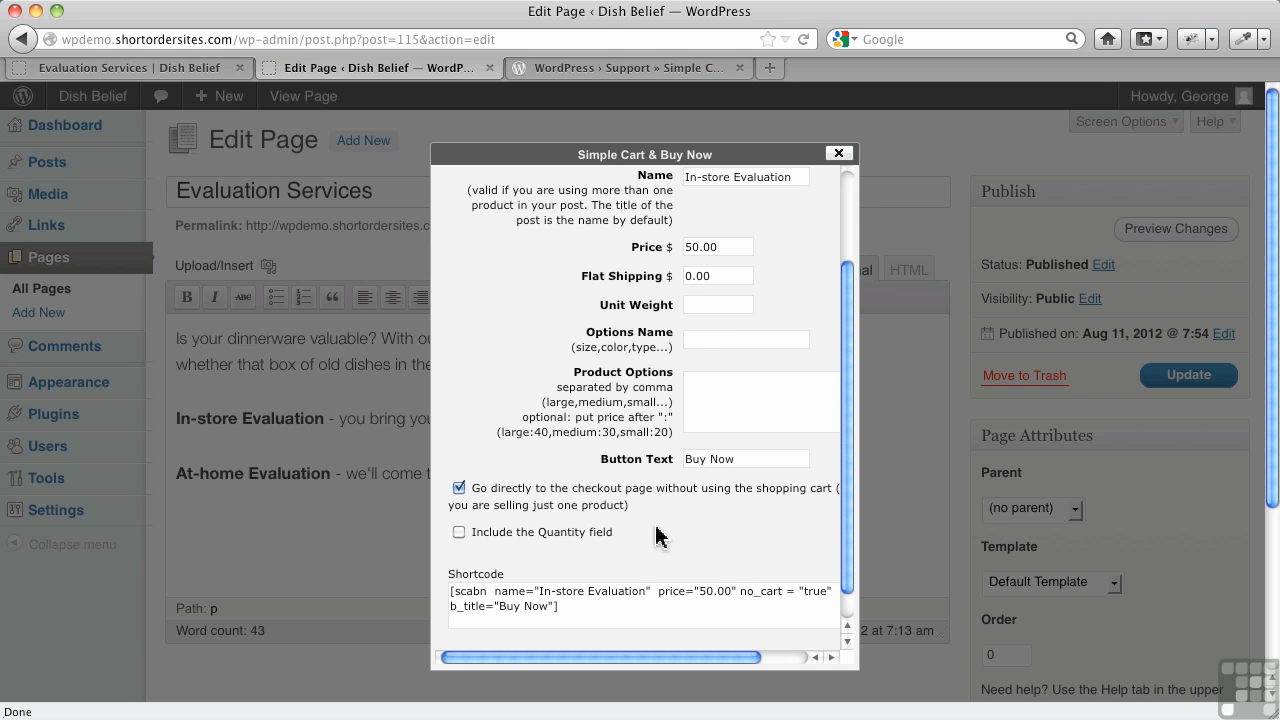
scroll(655, 535, "down", 5)
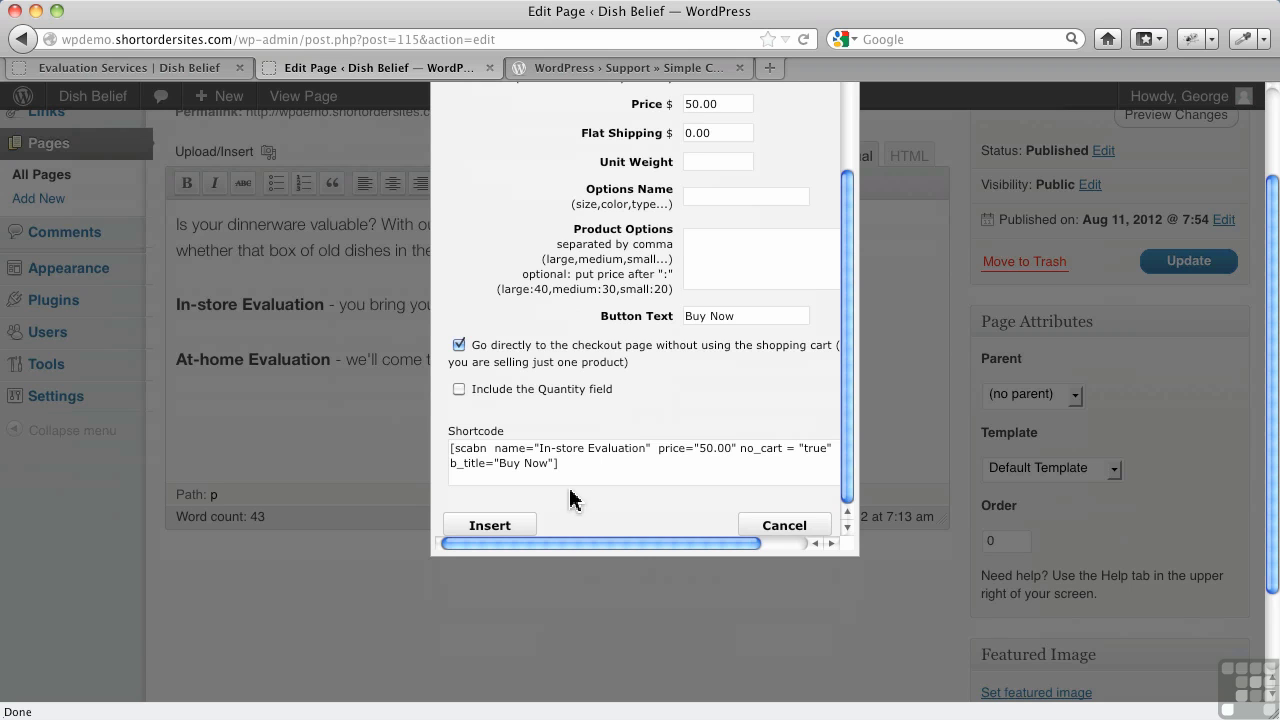
left_click(490, 526)
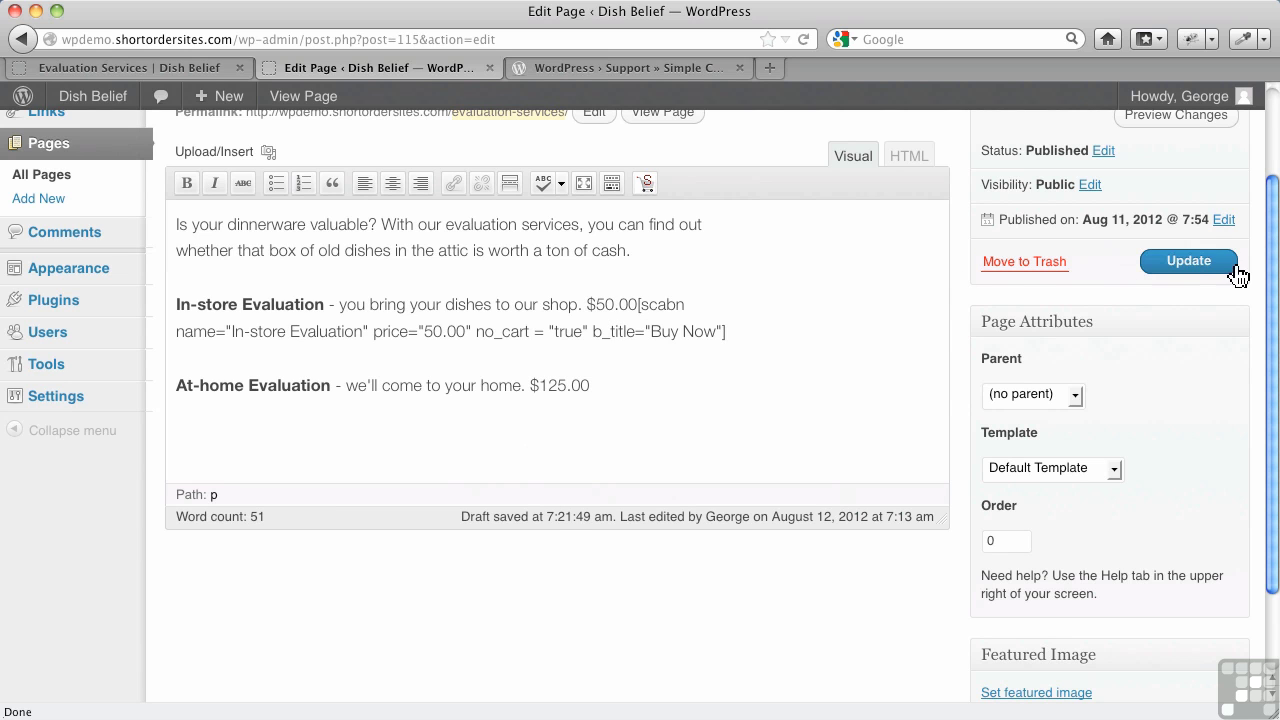
Step: Update the Evaluation Services page and reload its live version to examine the In-store Evaluation purchase box
left_click(1192, 270)
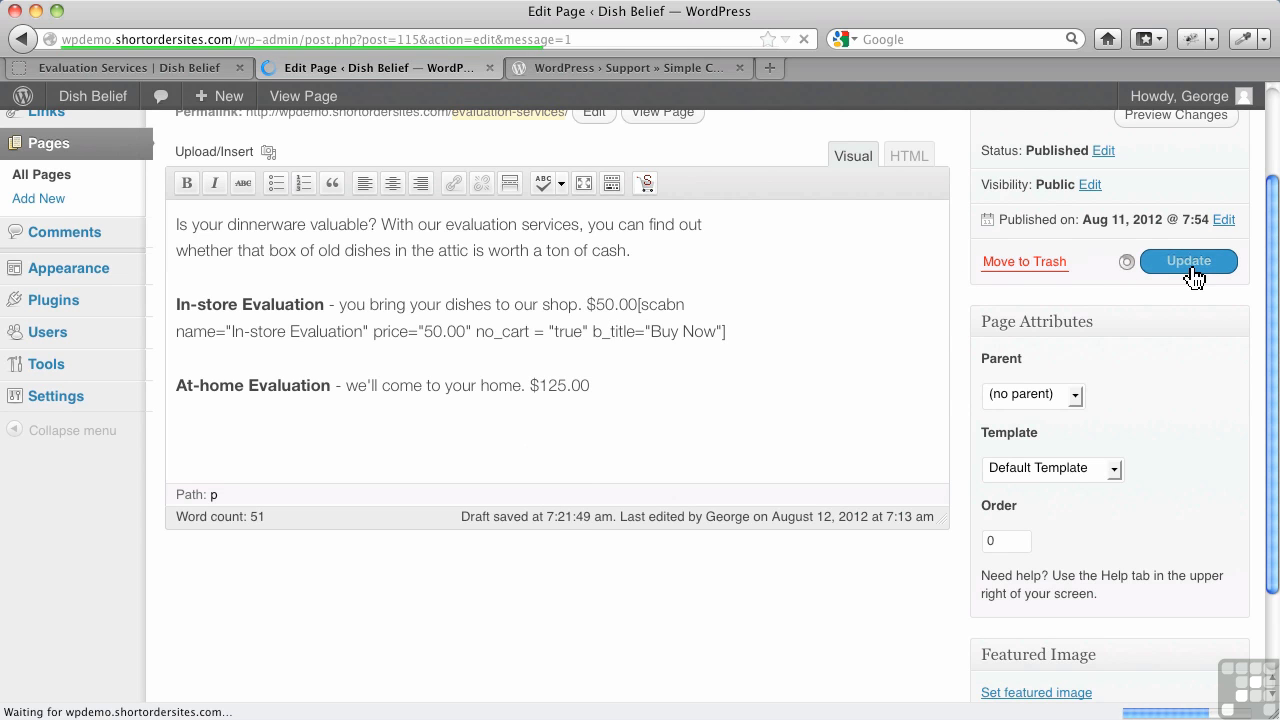
left_click(115, 70)
left_click(803, 40)
scroll(62, 252, "down", 5)
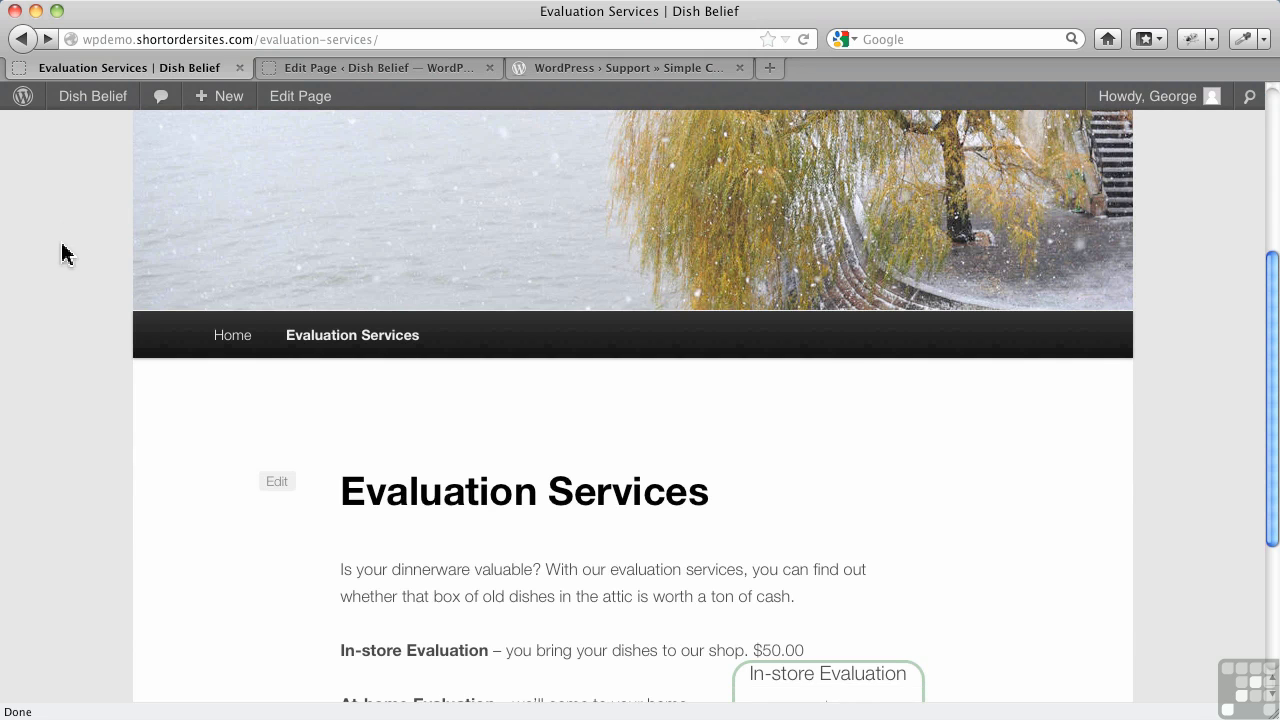
scroll(86, 346, "down", 4)
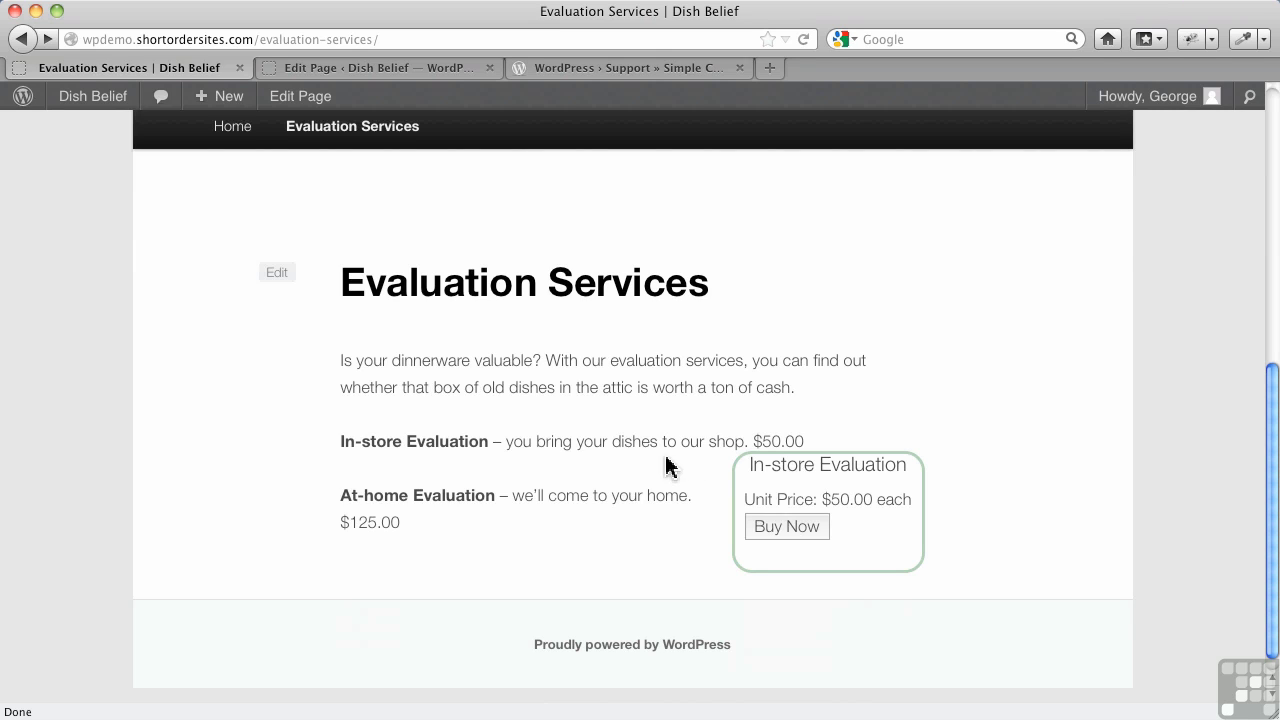
Step: Move the In-store Evaluation shortcode into its own paragraph below the description, update the page and reload the live version
left_click(340, 68)
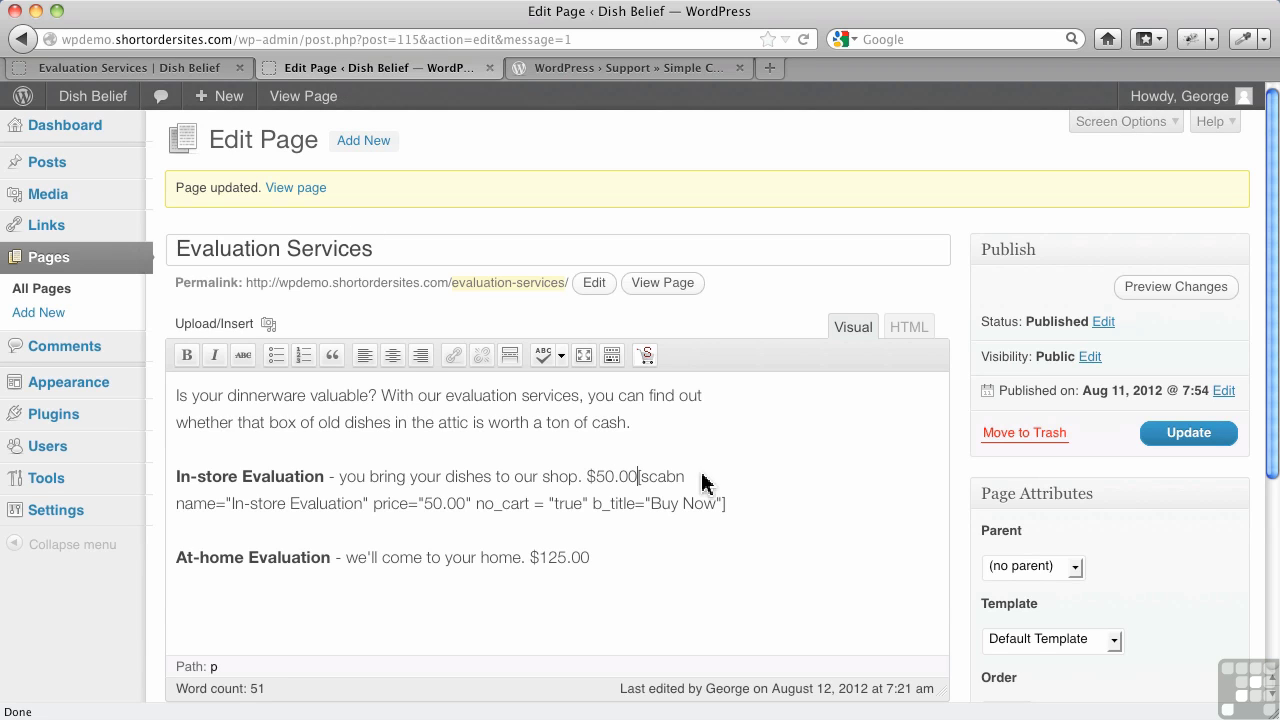
key("Return")
left_click(1185, 434)
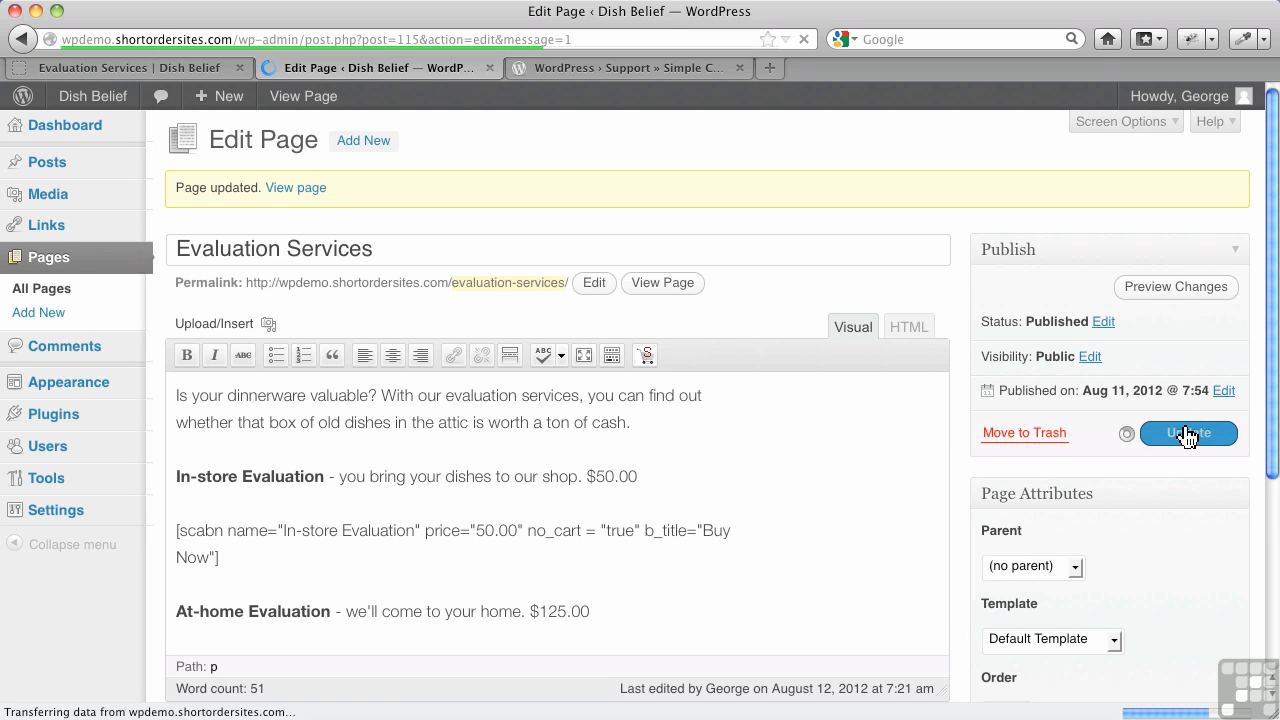
left_click(180, 69)
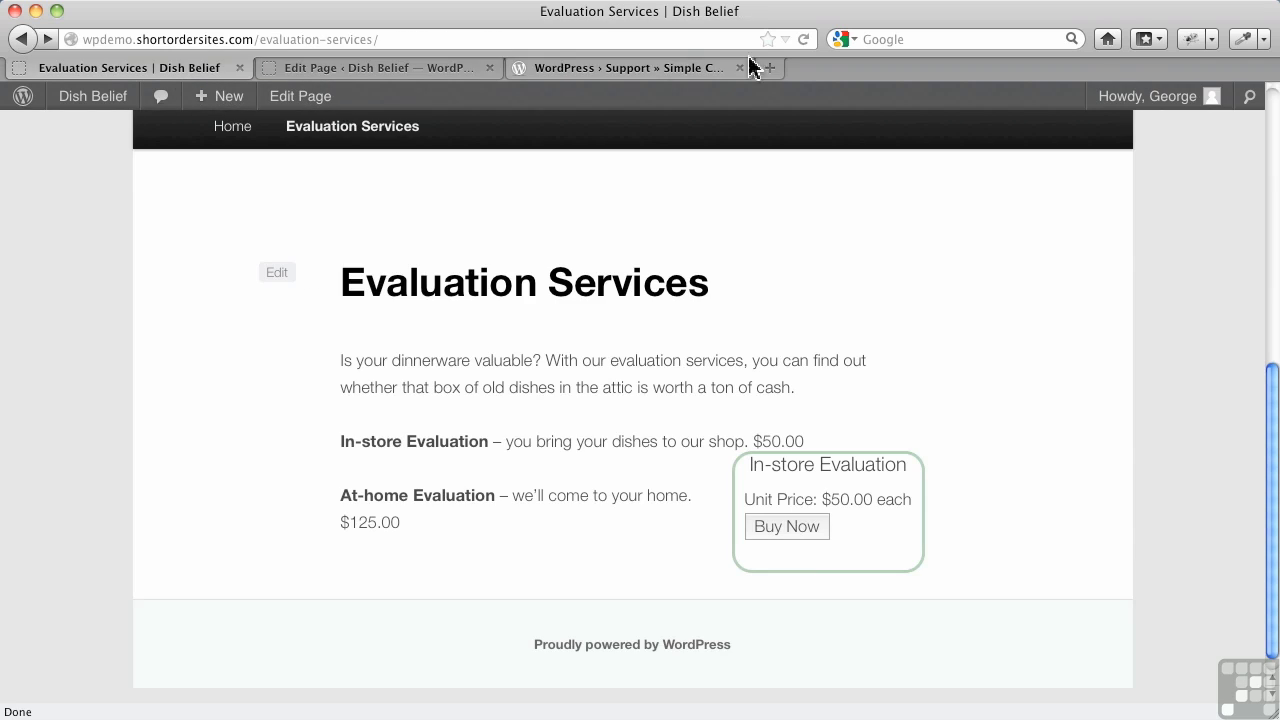
left_click(802, 40)
Step: In the page editor, move the In-store Evaluation shortcode directly before its bold heading and remove the shortcode's bold formatting
left_click(422, 70)
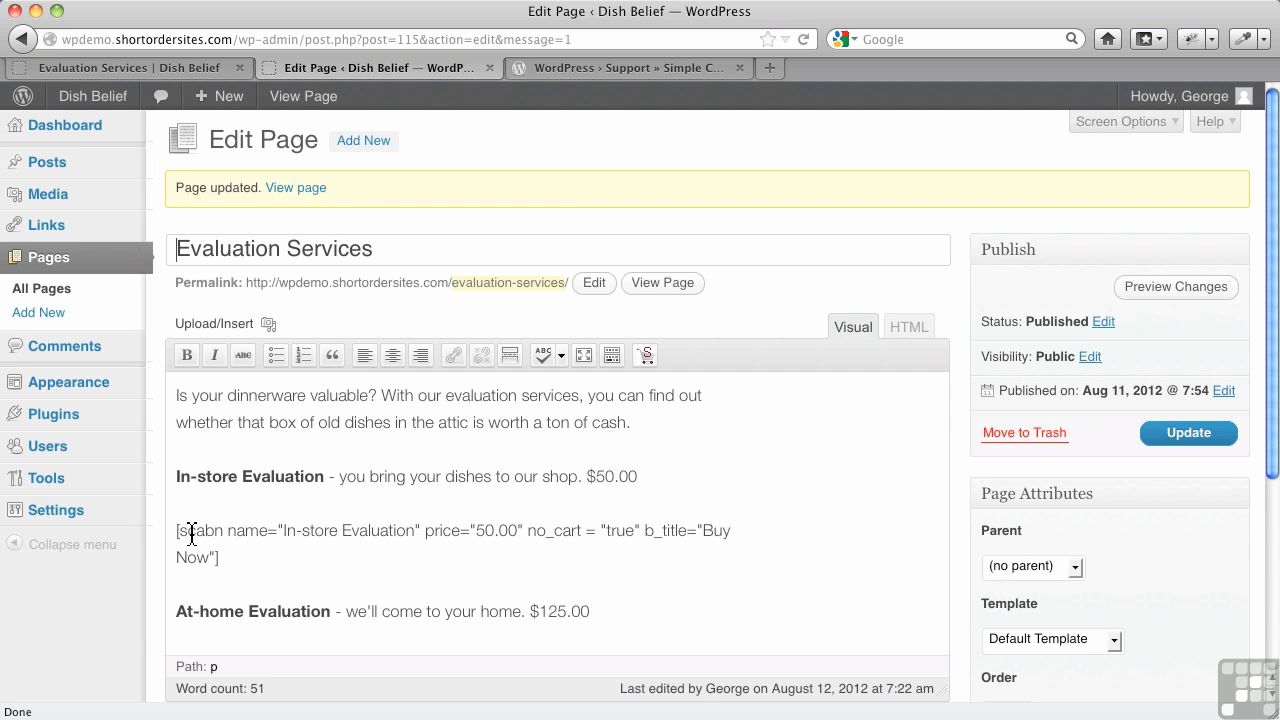
left_click_drag(176, 532, 220, 557)
key("super+c")
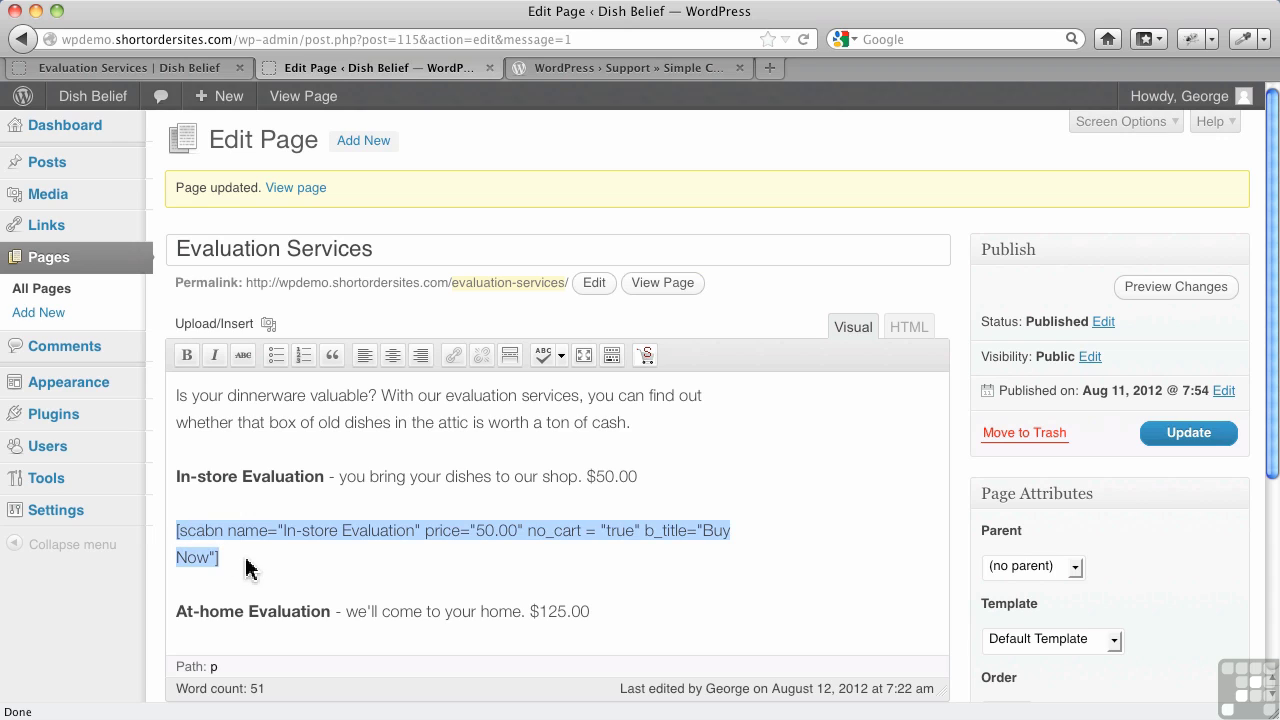
key("BackSpace")
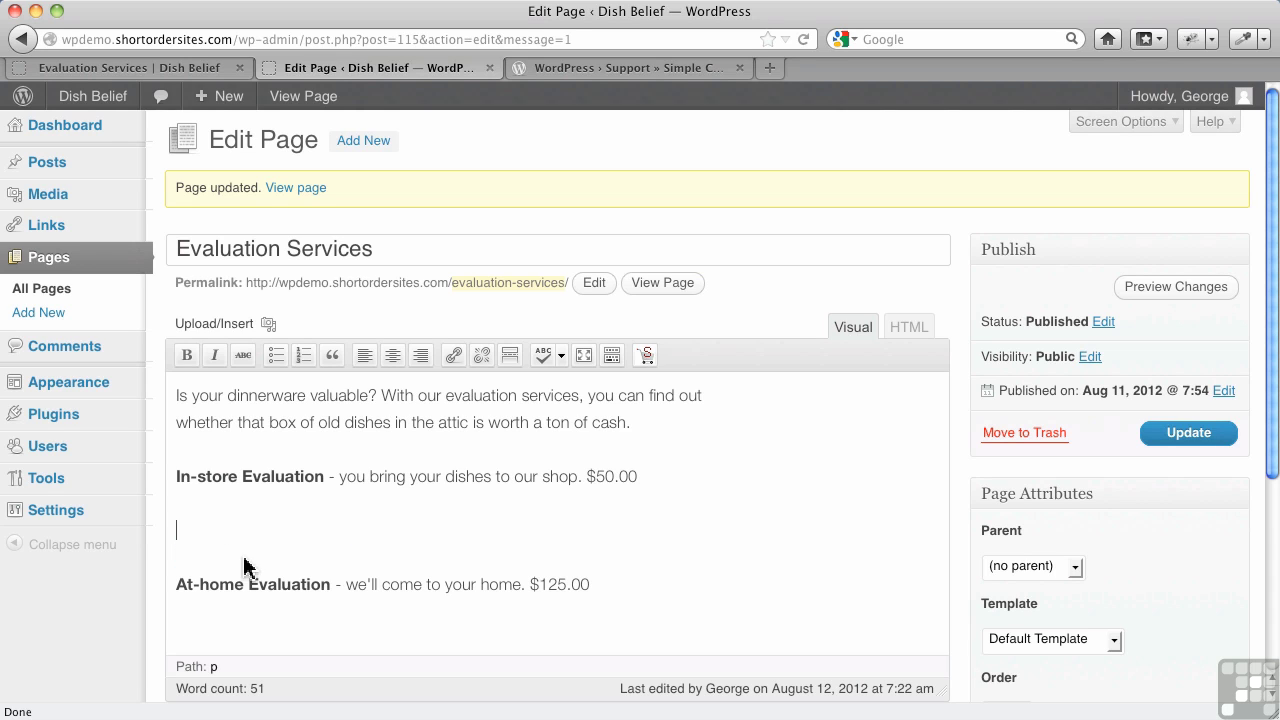
left_click(177, 477)
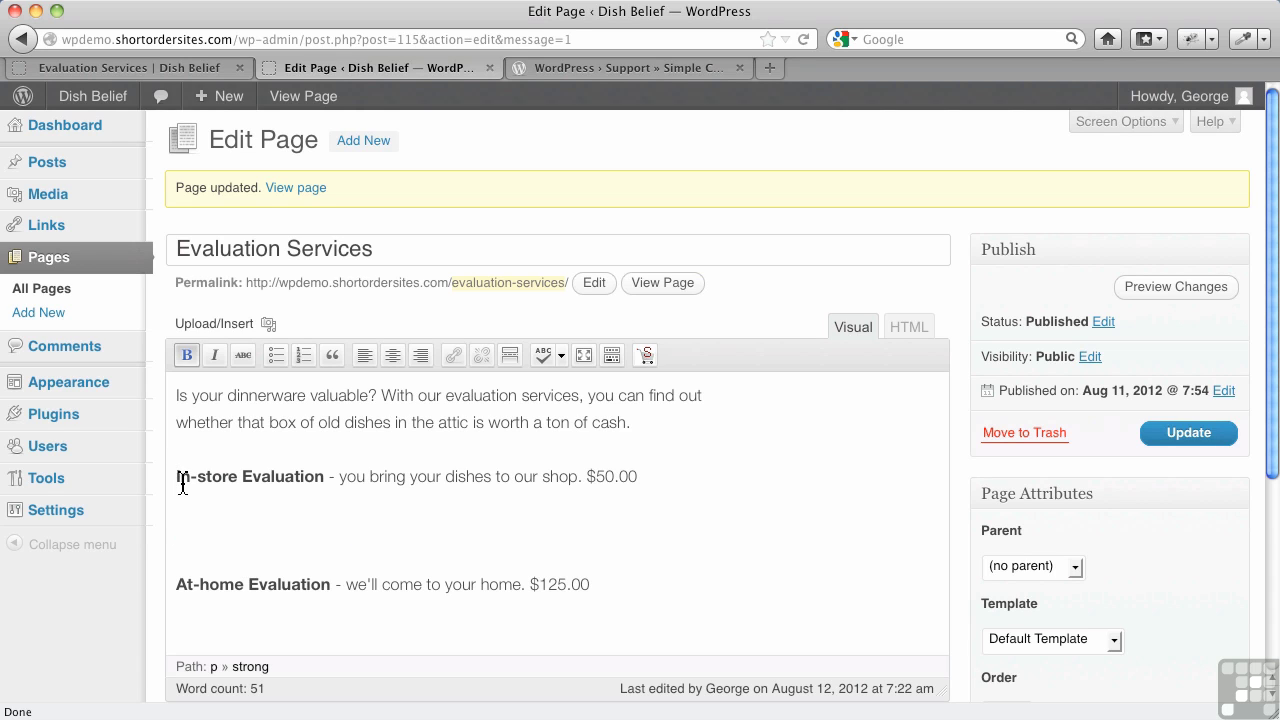
key("super+v")
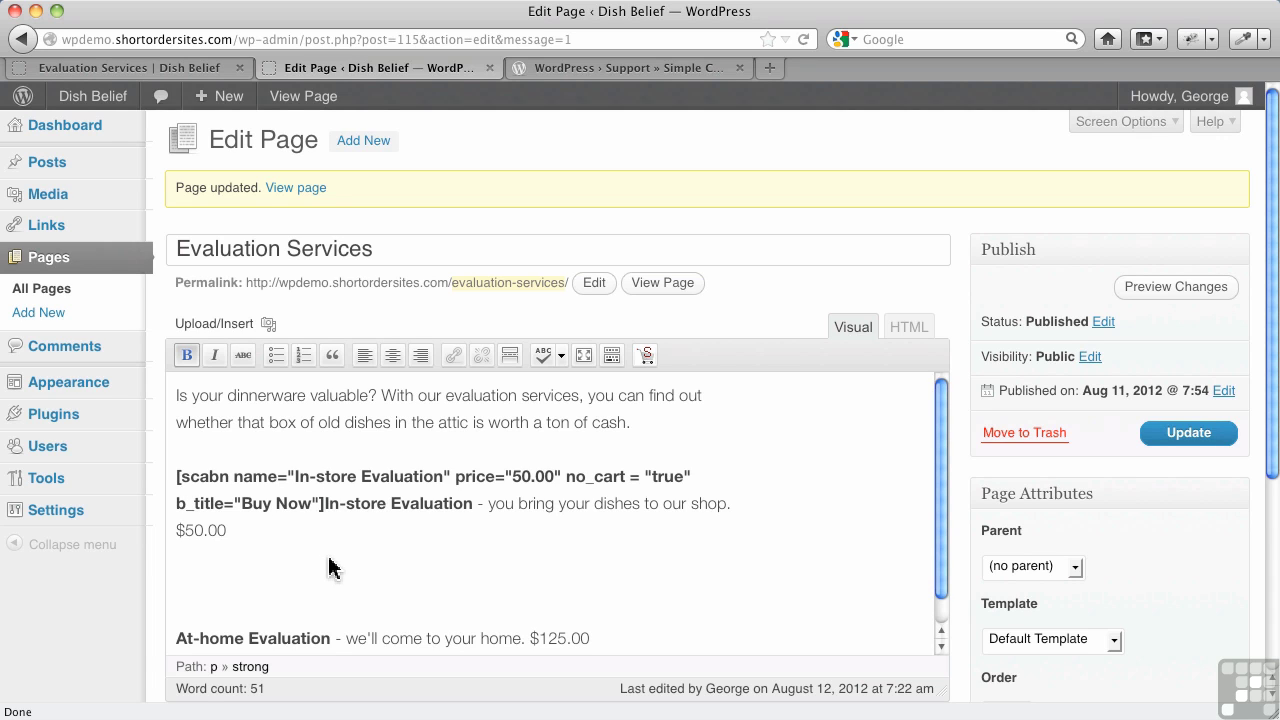
left_click_drag(323, 505, 176, 477)
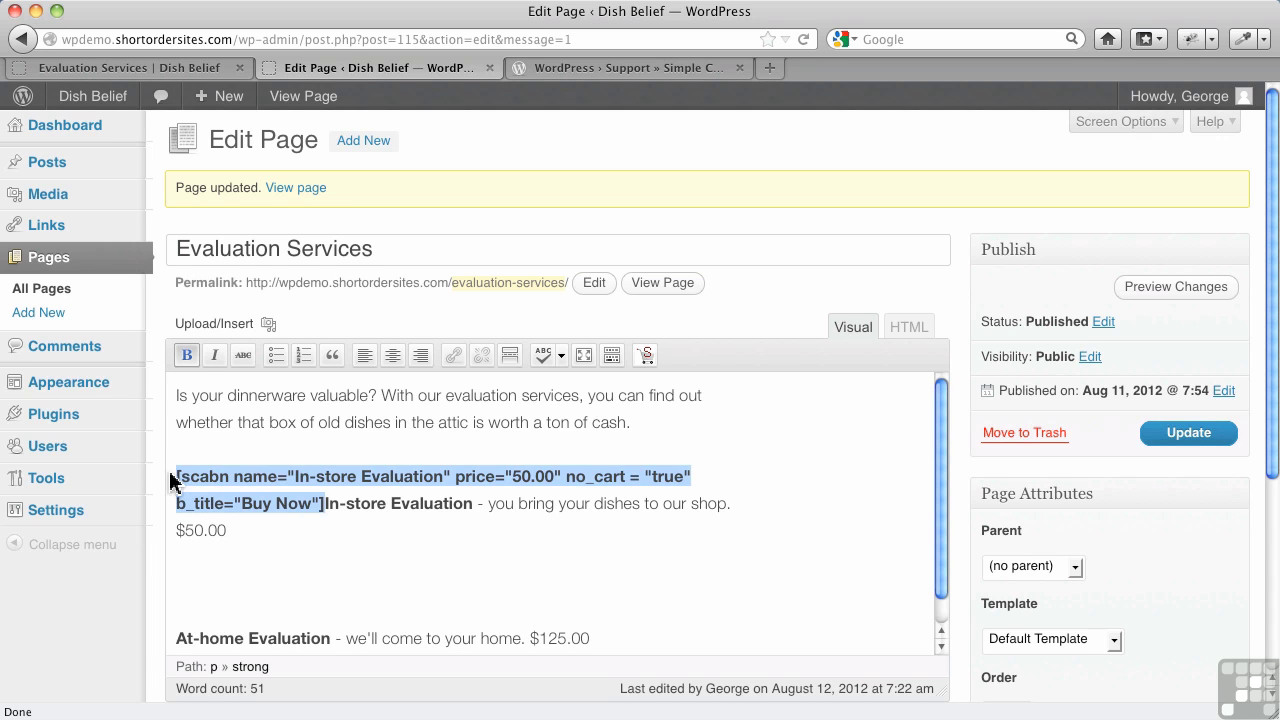
left_click(186, 356)
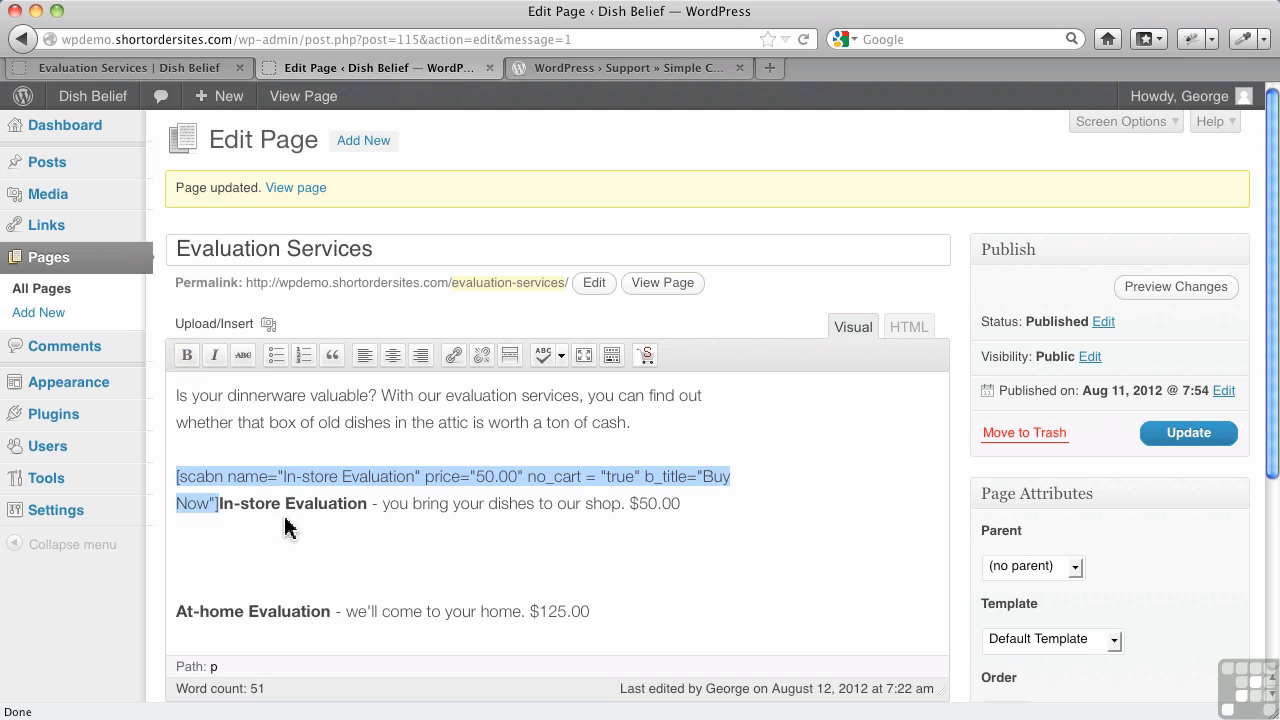
Step: Update the Evaluation Services page and reload its live version to check the purchase box's placement
left_click(1182, 446)
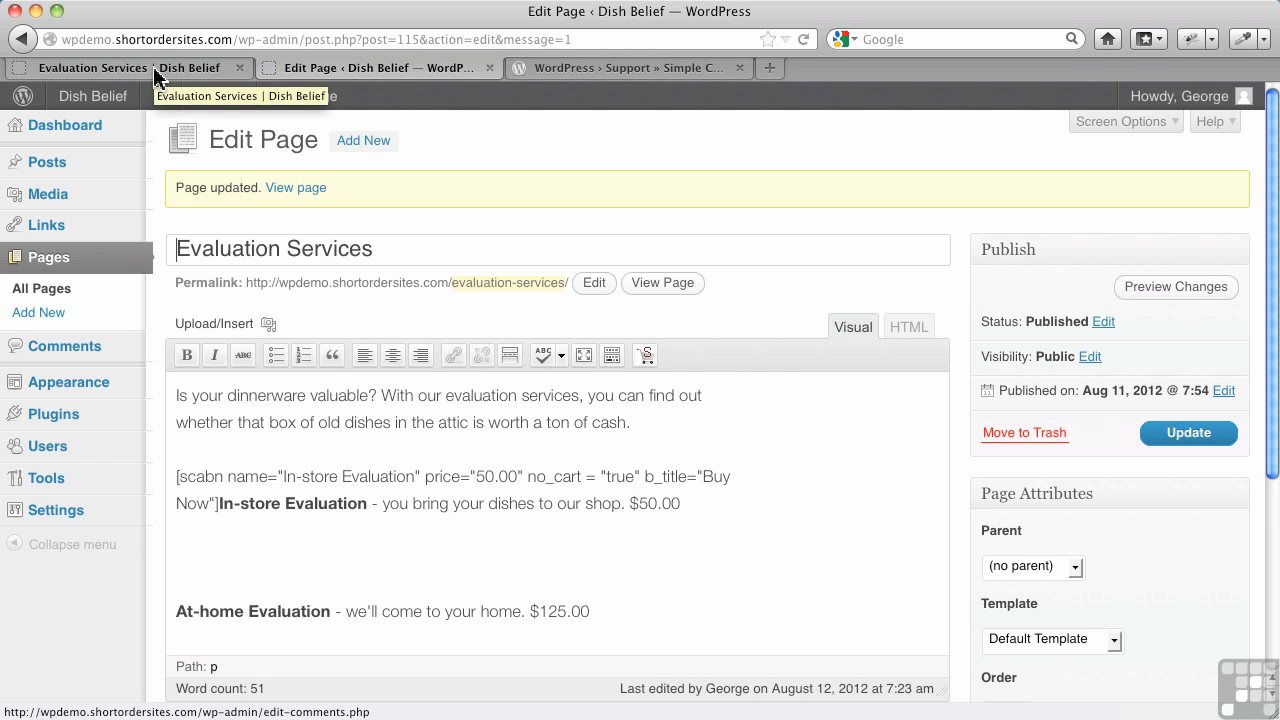
left_click(155, 72)
left_click(810, 44)
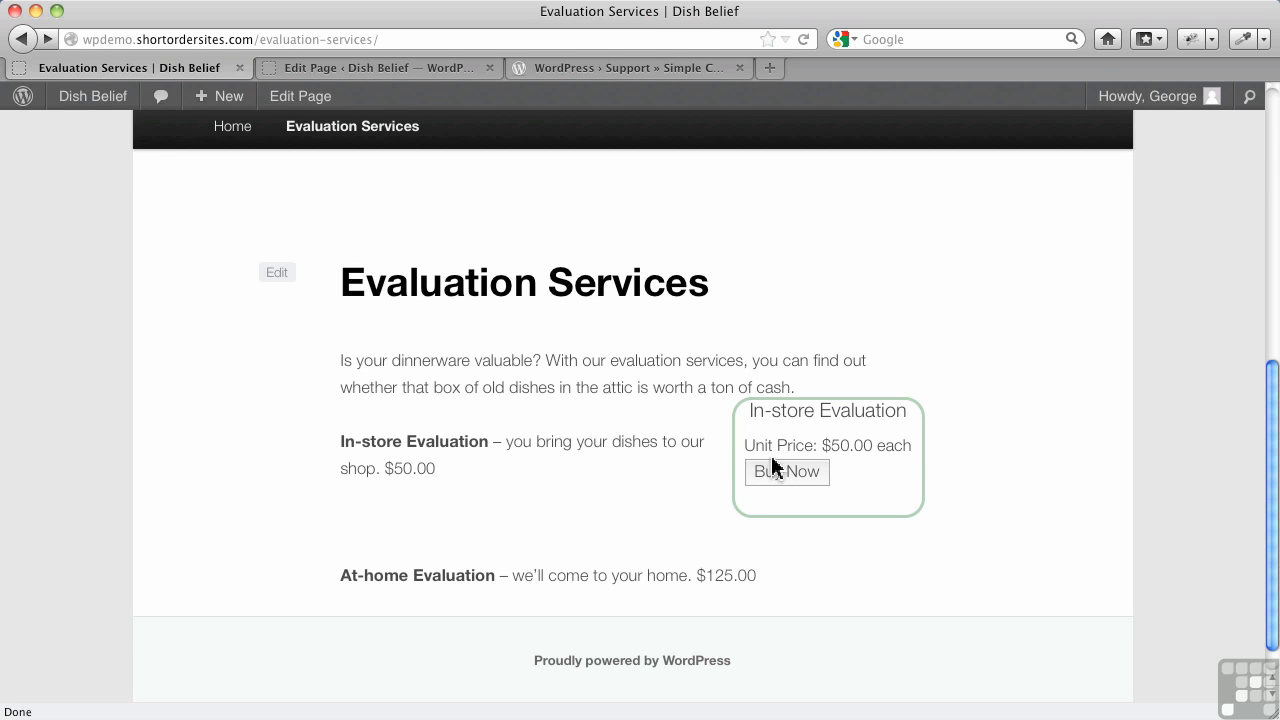
Step: Buy the In-store Evaluation from the live page, examine the checkout order table and try its Go to Checkout link
left_click(772, 488)
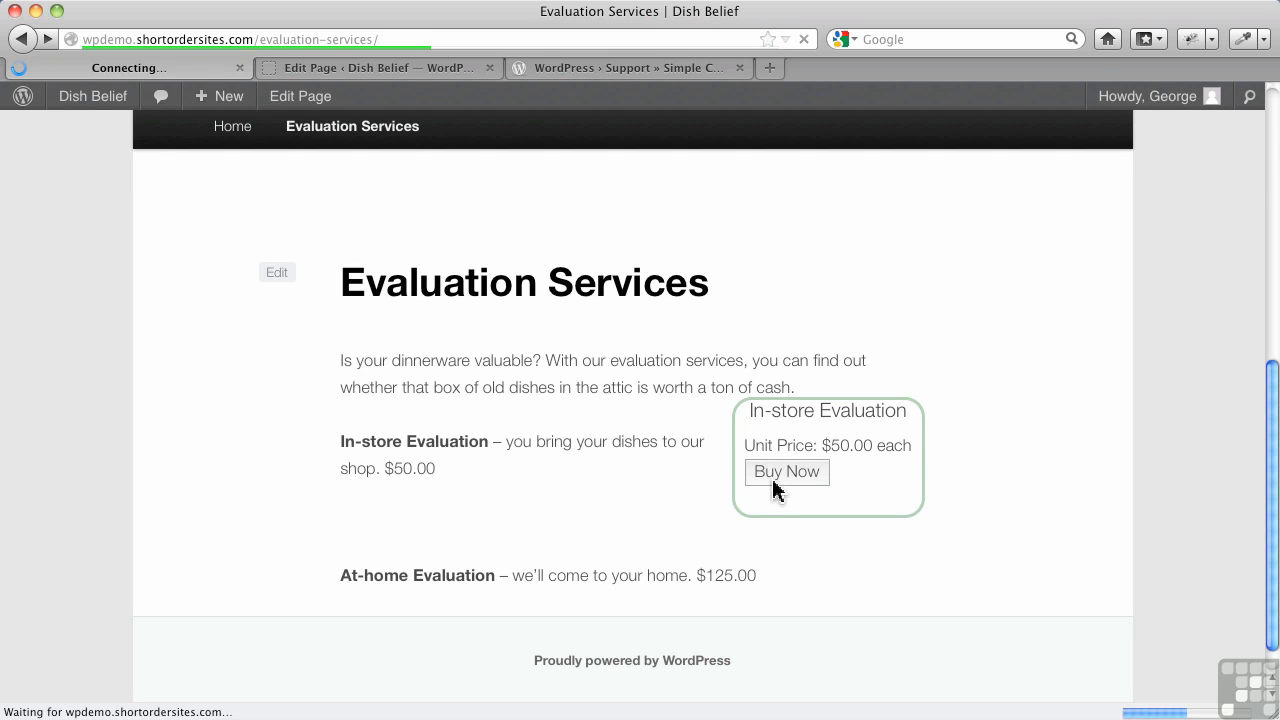
scroll(437, 297, "down", 4)
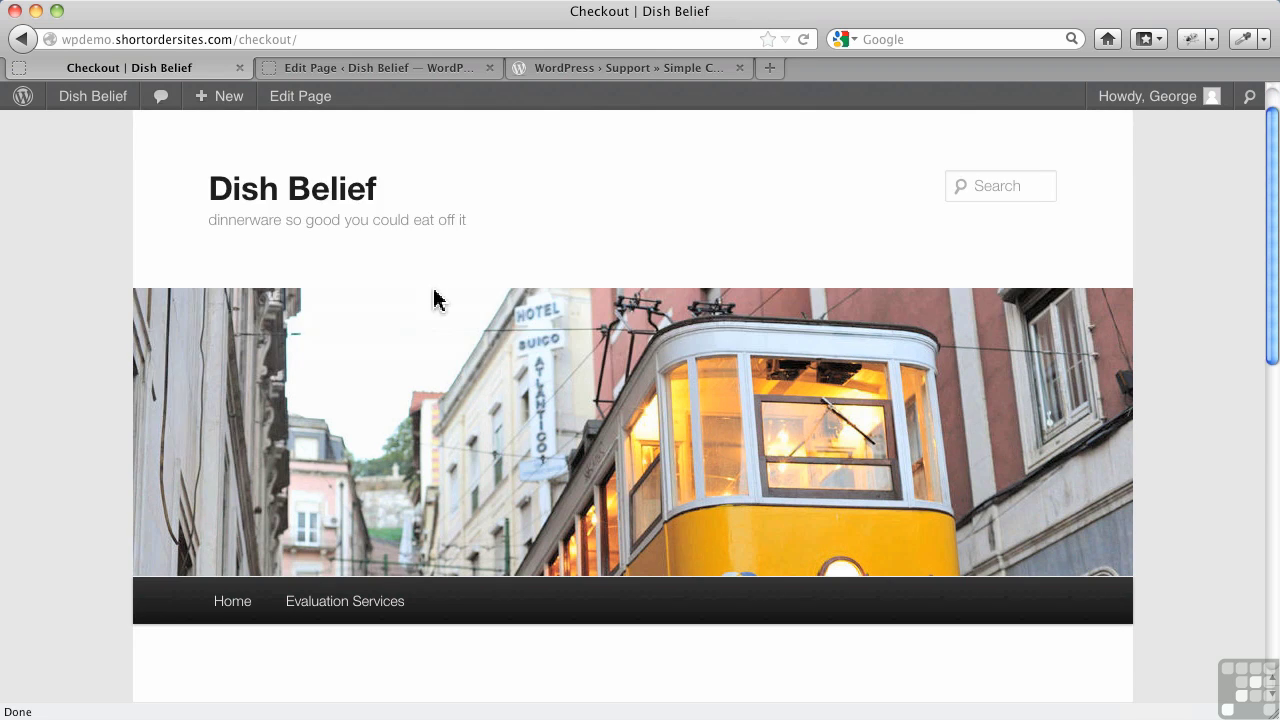
scroll(486, 391, "down", 2)
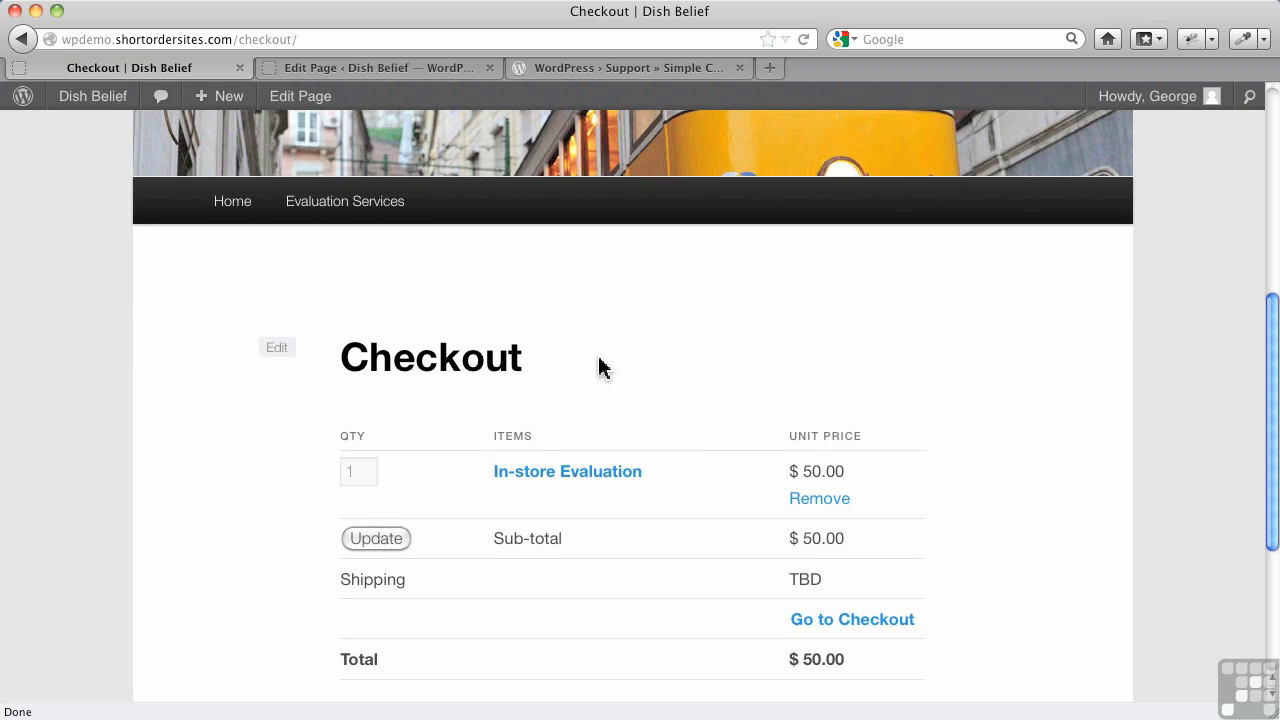
scroll(600, 360, "down", 2)
scroll(614, 294, "down", 3)
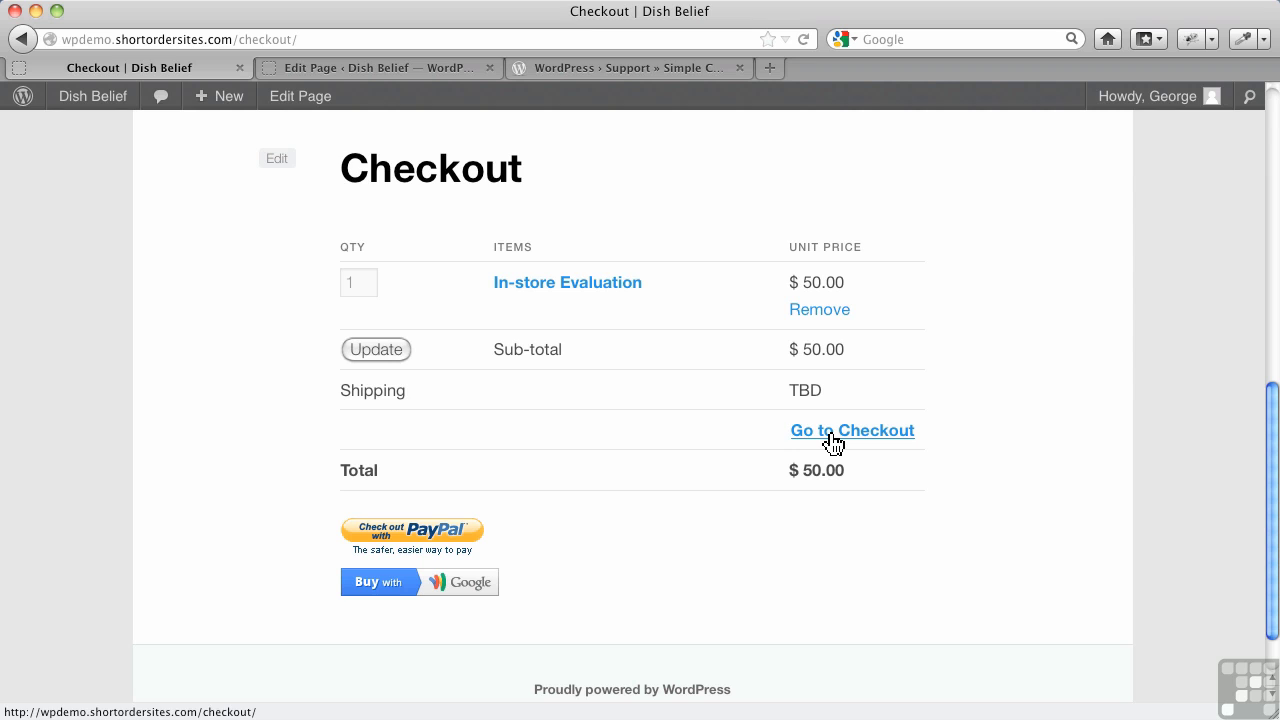
left_click(881, 432)
scroll(878, 438, "down", 1)
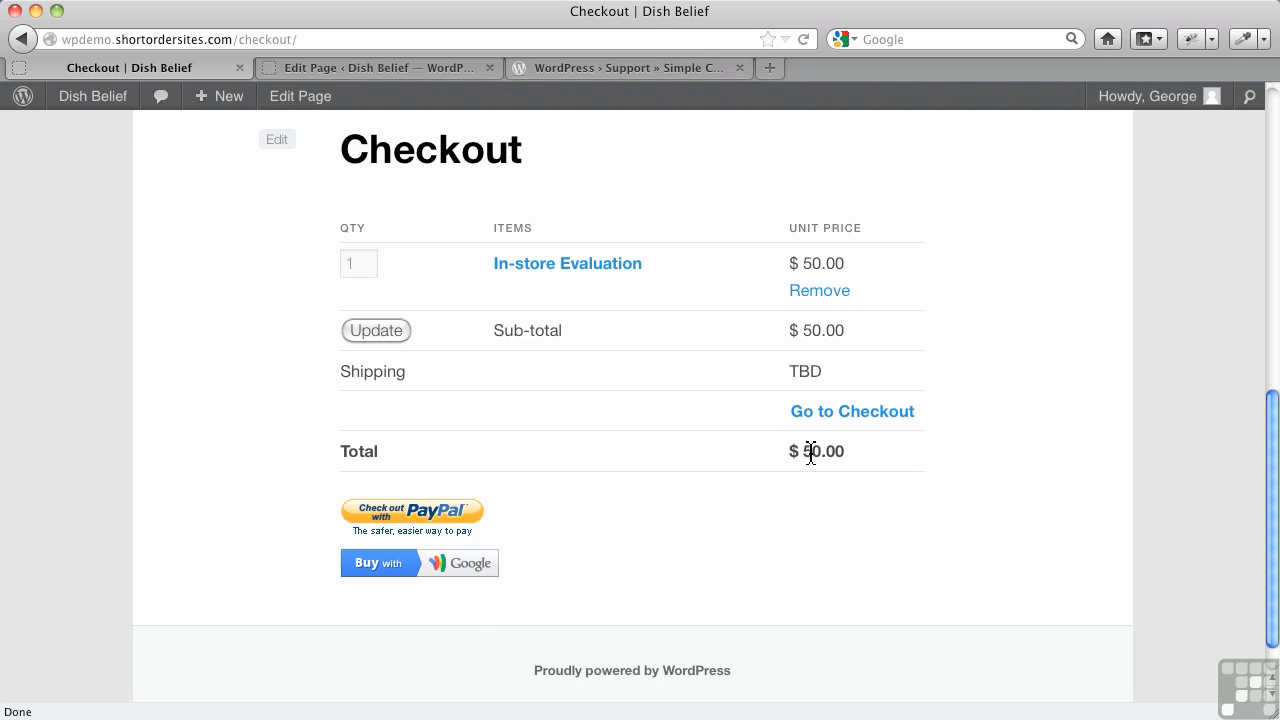
Step: Test the Google and PayPal payment options on the Checkout page, returning to the Checkout page after each
left_click(471, 583)
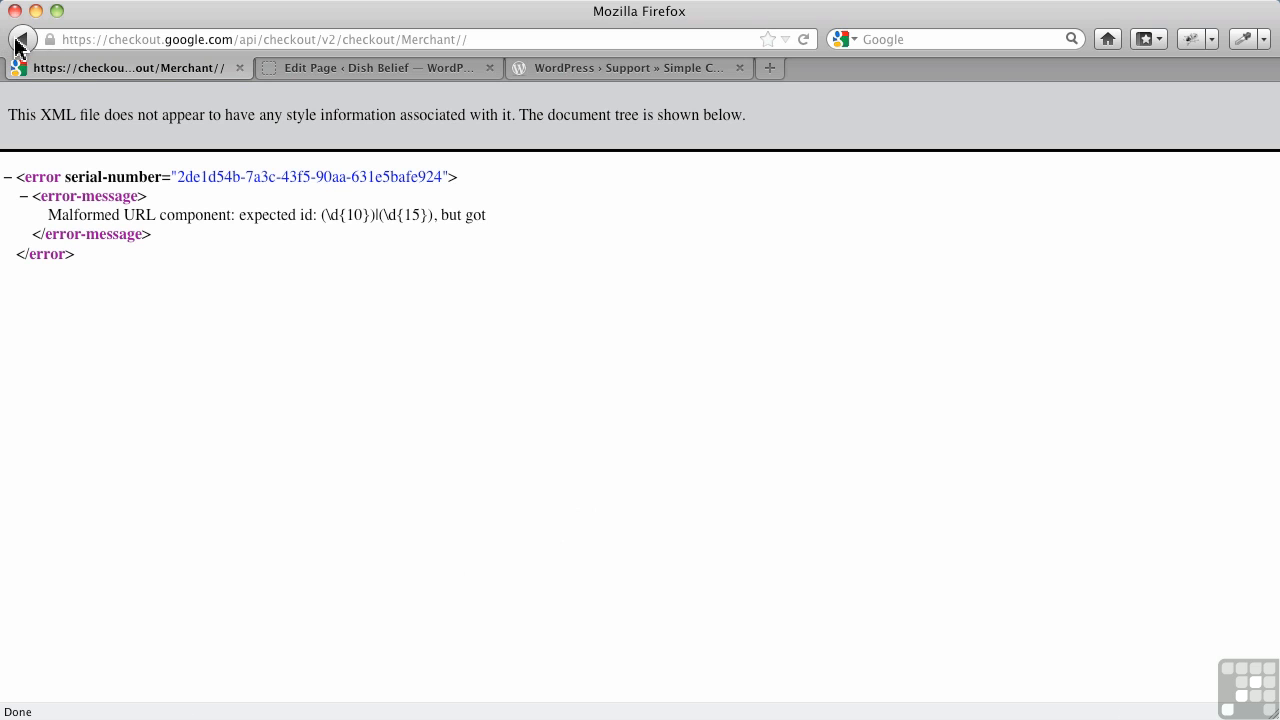
left_click(20, 42)
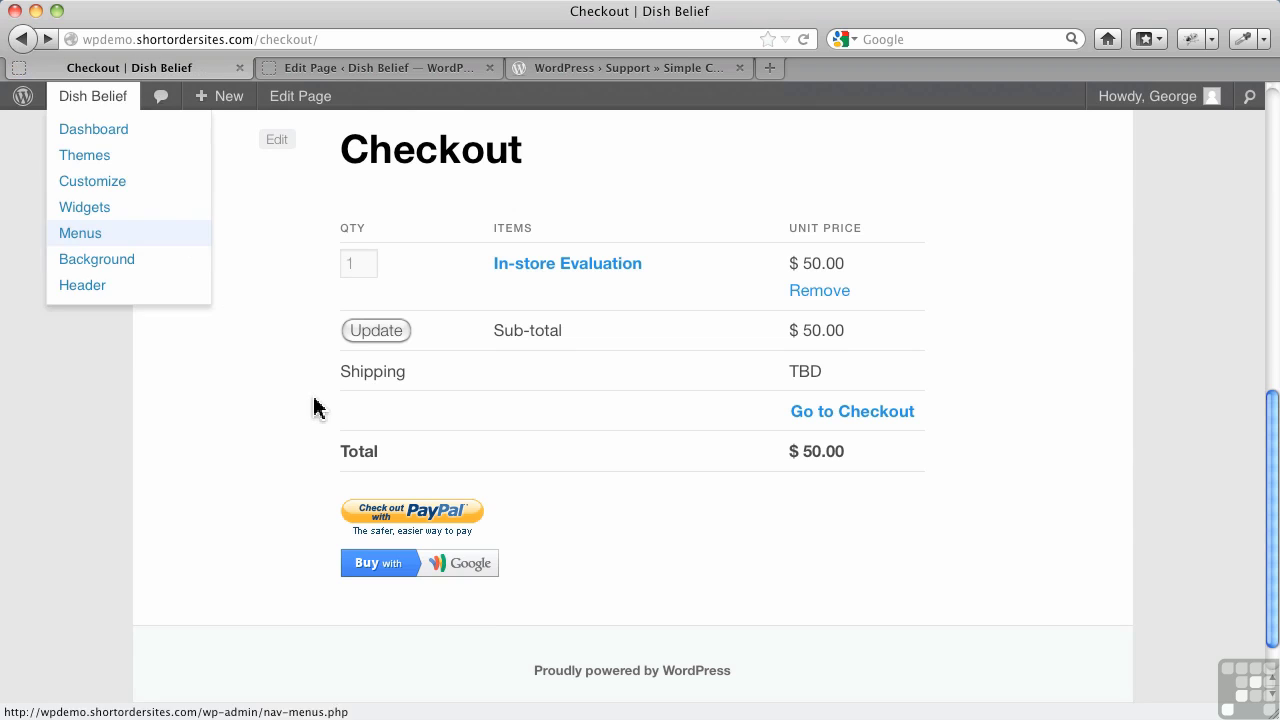
left_click(440, 528)
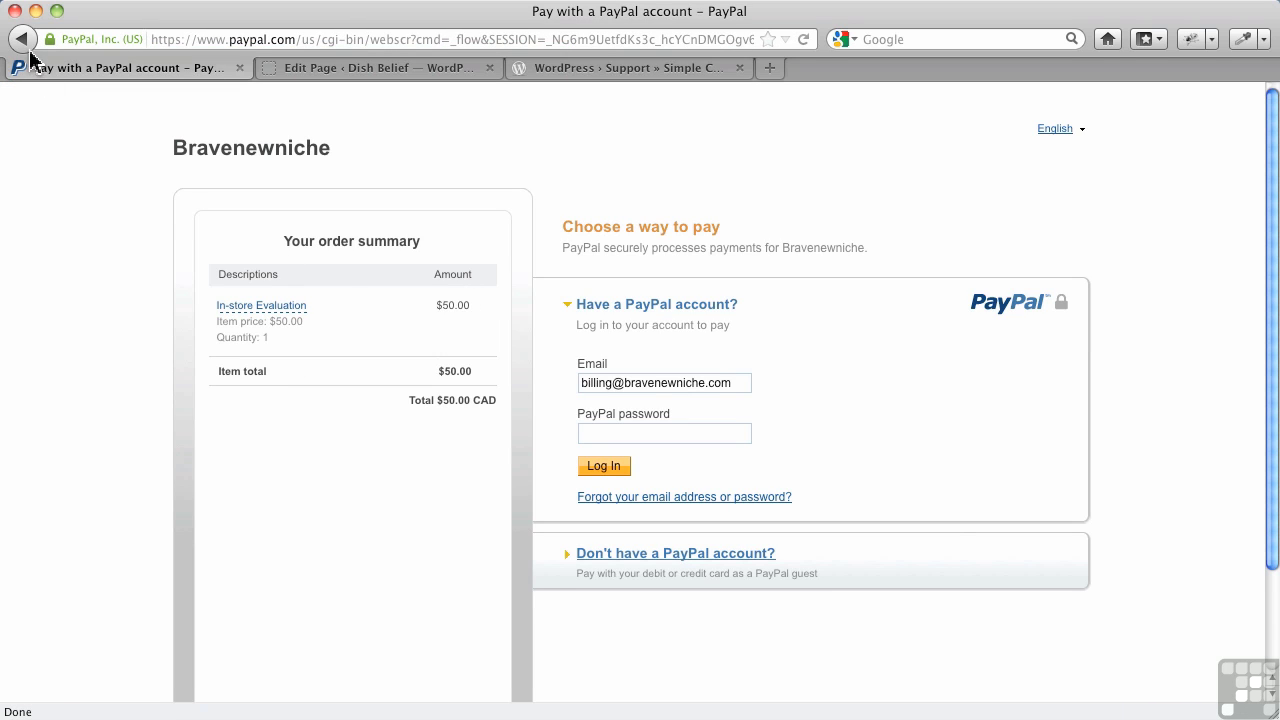
left_click(20, 40)
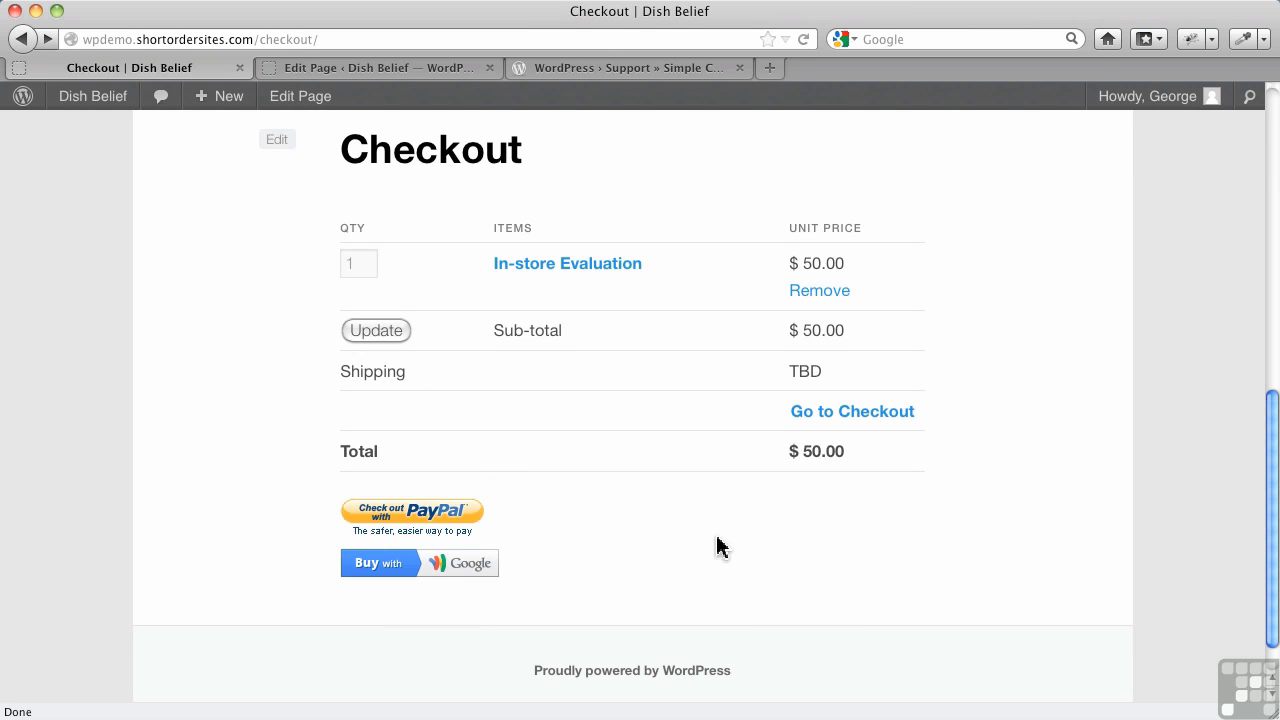
scroll(712, 540, "up", 10)
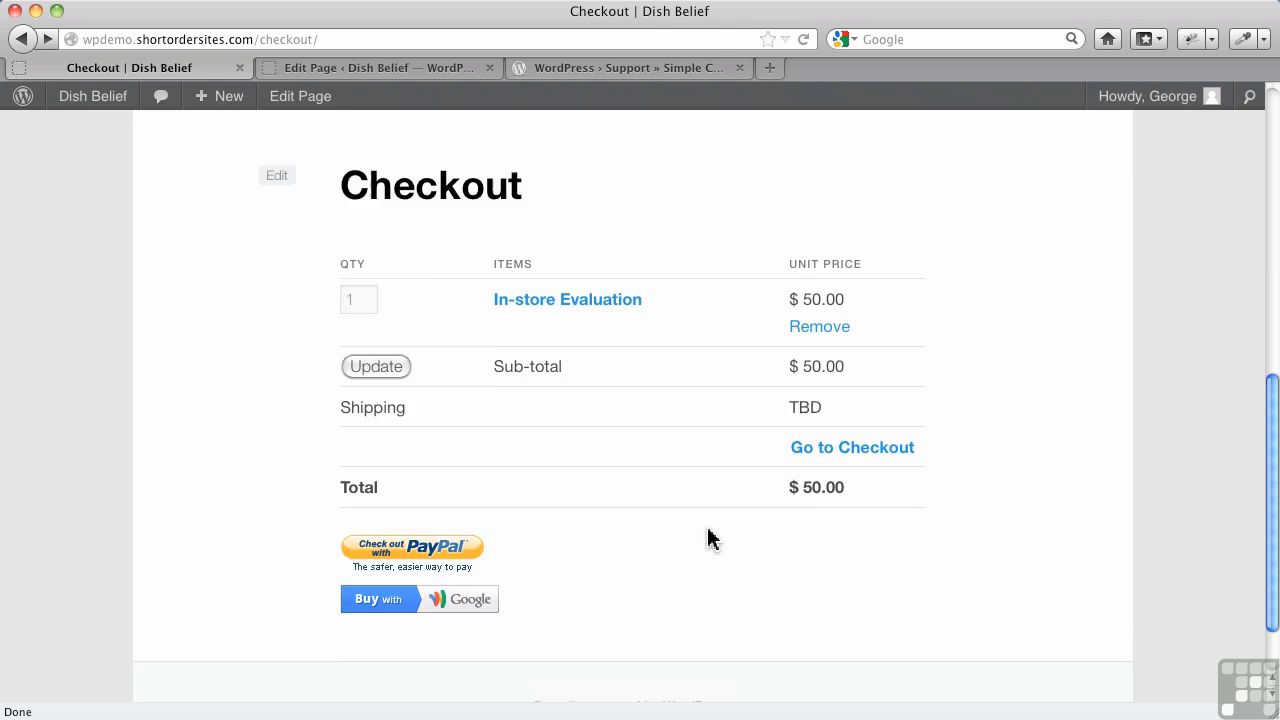
scroll(712, 540, "up", 2)
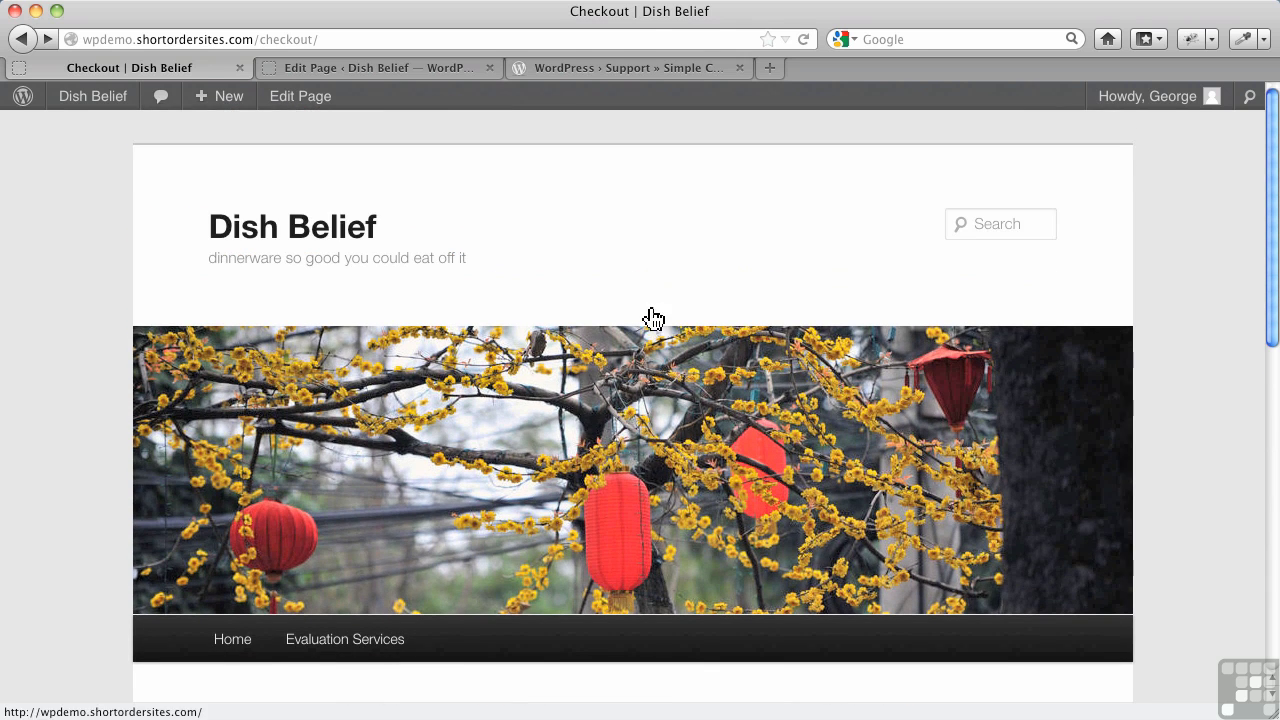